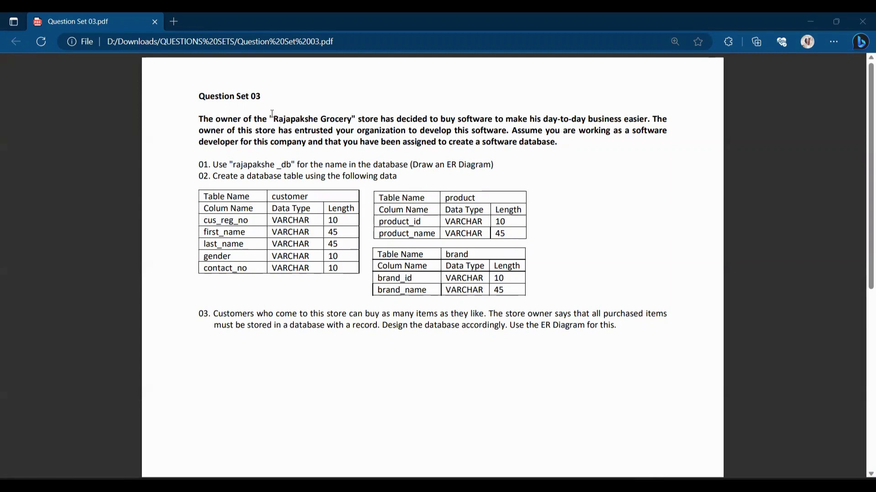
- Highlight the "(Draw an ER Diagram" requirement in yellow in the first task of the question PDF
drag(273, 116, 353, 123)
click(372, 176)
drag(441, 165, 492, 166)
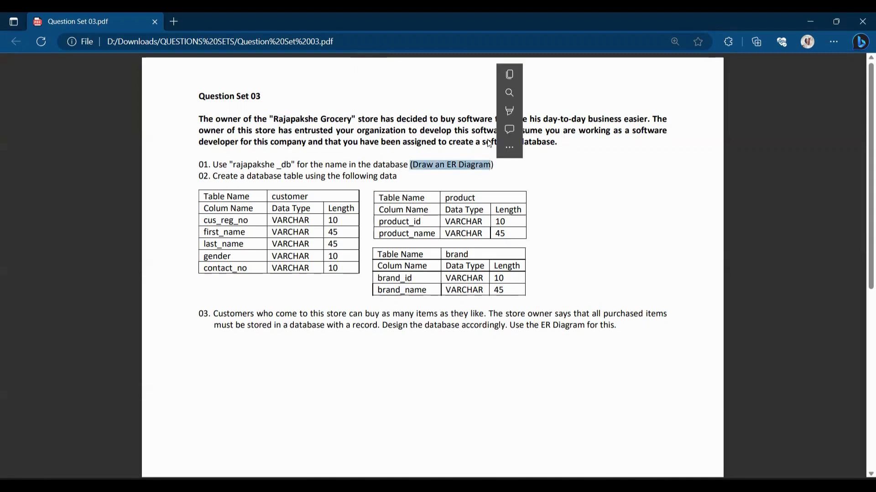
mouse_move(509, 114)
click(629, 111)
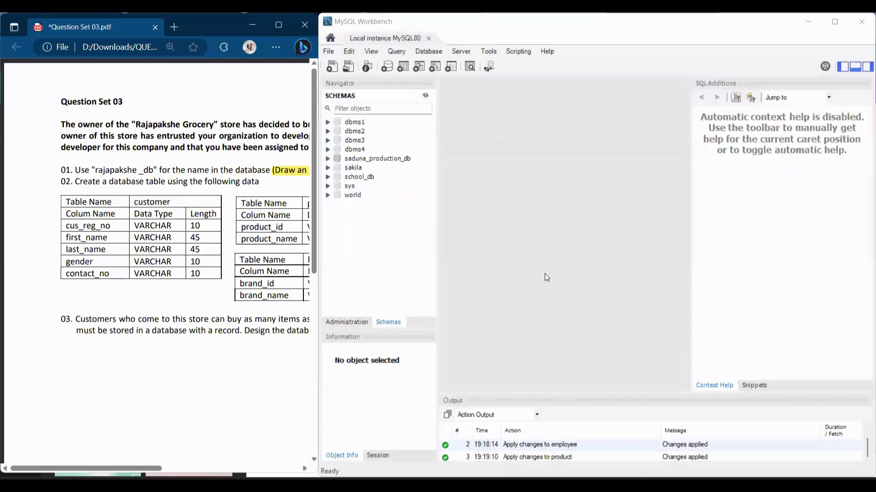
- Fit the question PDF's table specifications into the narrow view and examine the ER Diagram requirement in task 01
click(546, 277)
drag(143, 469, 161, 463)
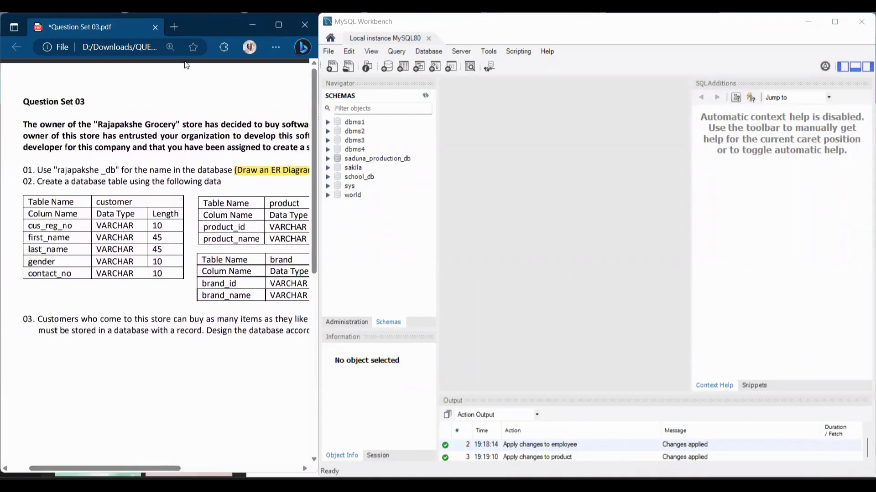
mouse_move(186, 65)
click(109, 70)
click(108, 70)
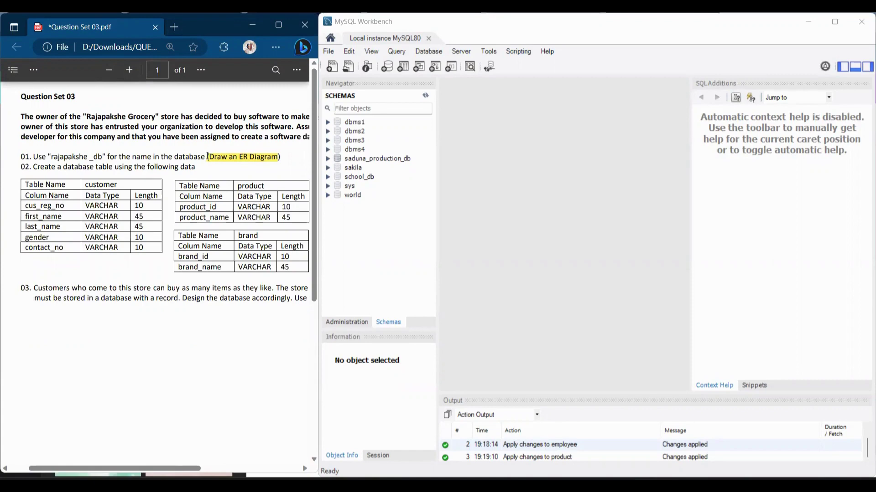
drag(239, 158, 278, 158)
click(346, 226)
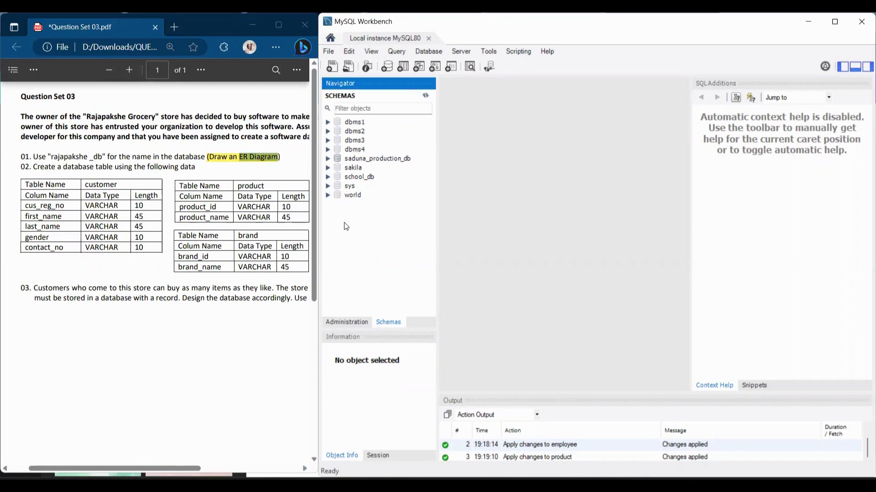
click(279, 236)
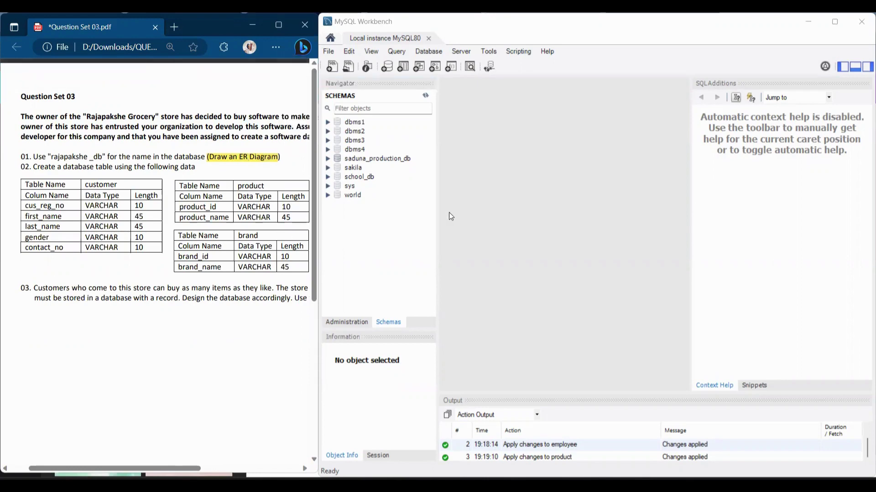
- Switch to MySQL Workbench and create a new database model
click(331, 50)
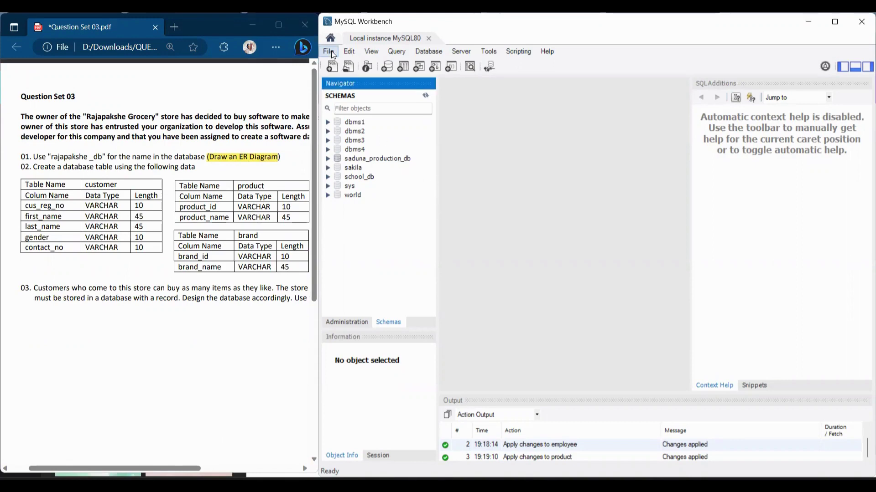
click(331, 51)
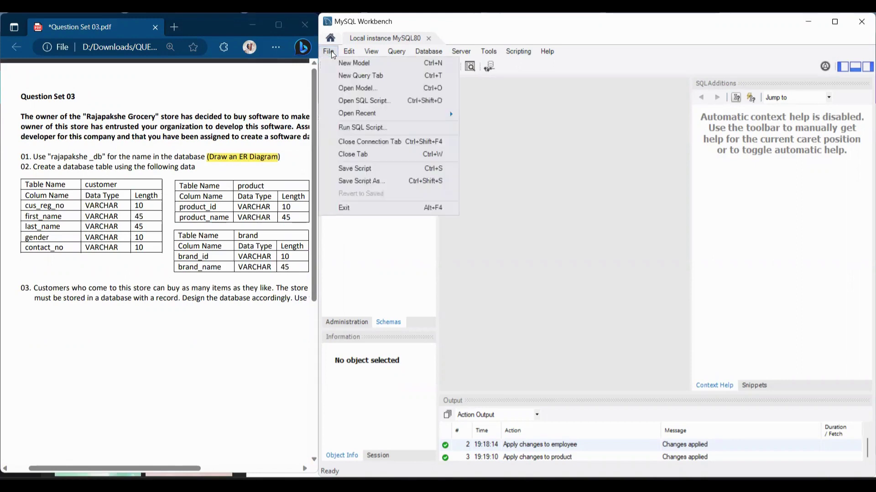
click(395, 67)
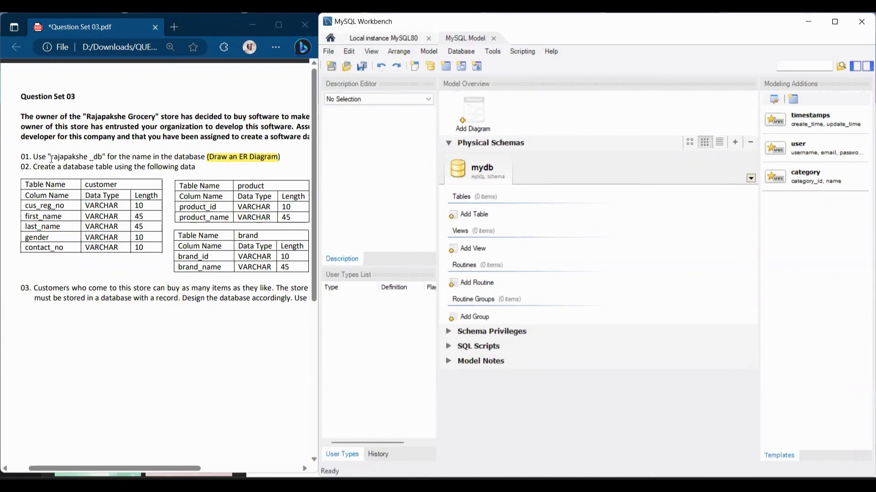
- Rename the mydb schema to rajapakshe_db, including its references, and close the schema editor
double_click(479, 167)
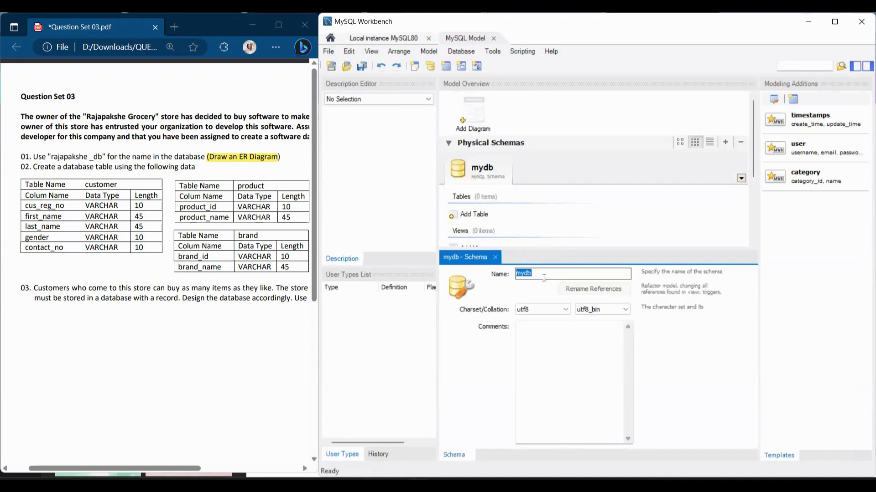
text(raja)
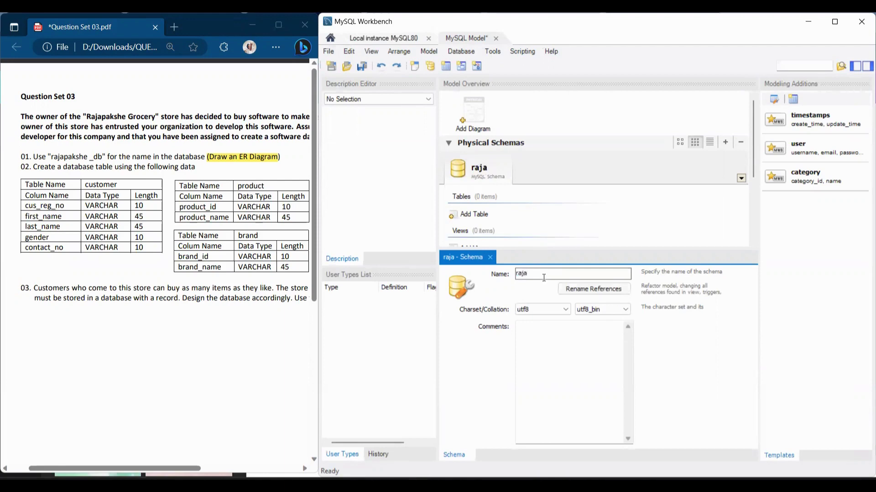
text(paksh)
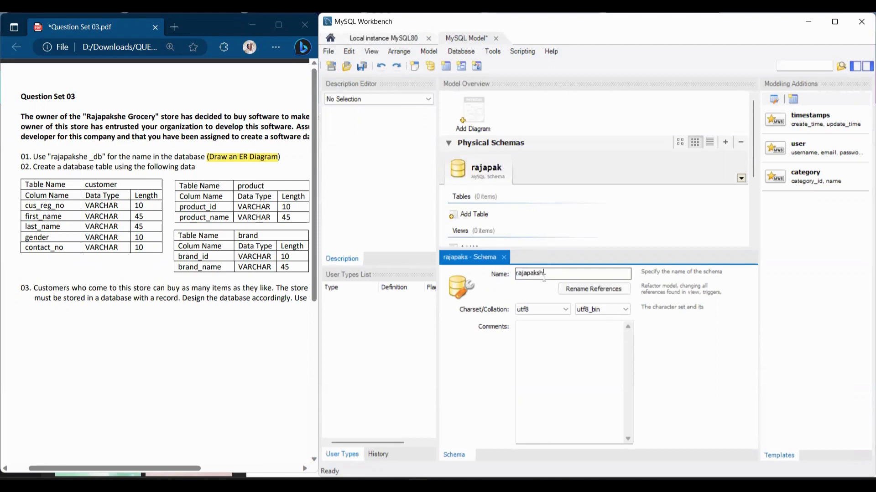
text(e_db)
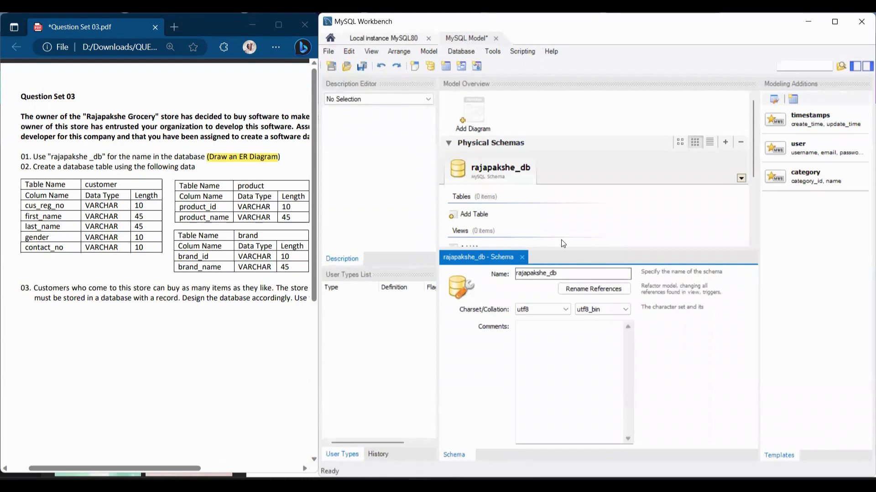
click(595, 290)
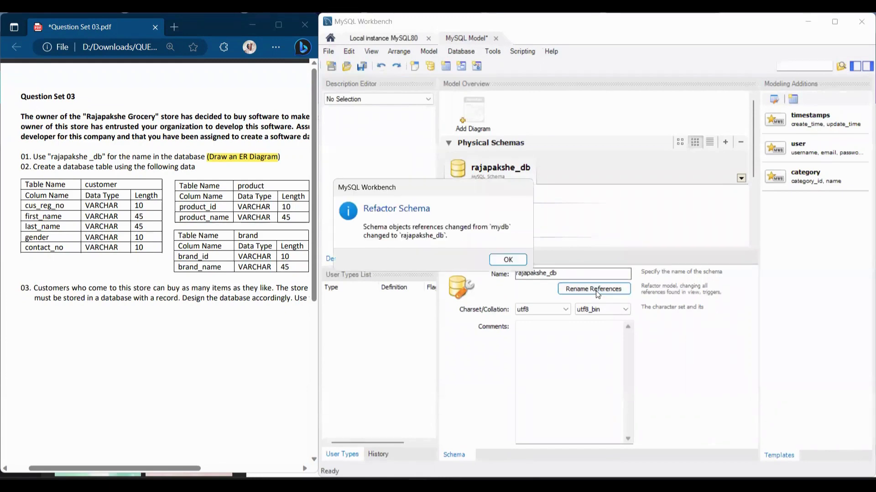
click(503, 259)
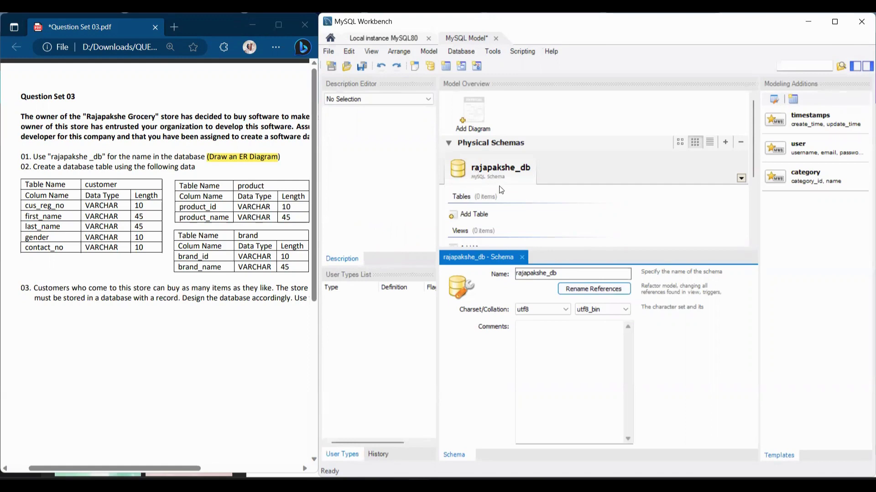
click(522, 258)
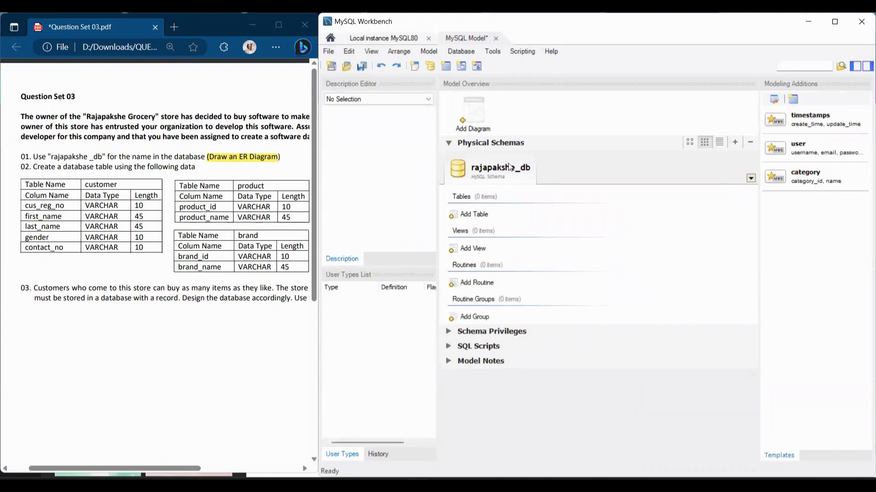
- Add an EER diagram to the model and review the customer, product and brand table specifications in the PDF
double_click(478, 120)
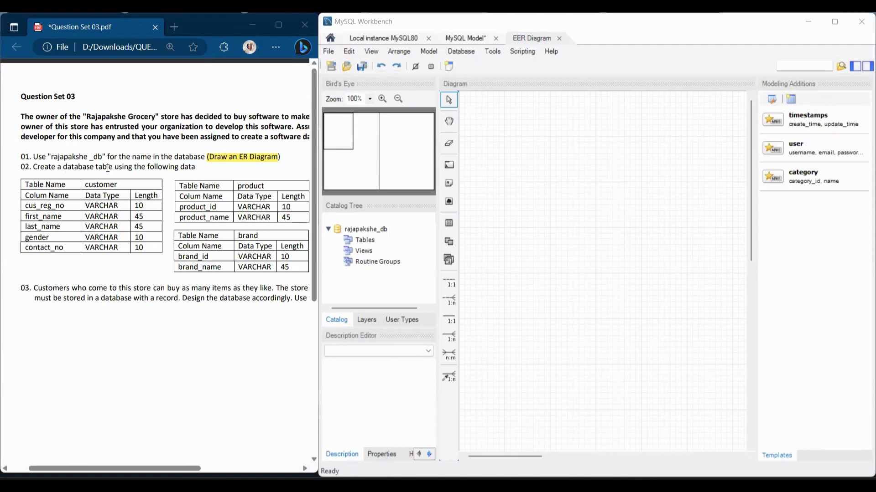
drag(24, 184, 68, 185)
drag(179, 186, 214, 200)
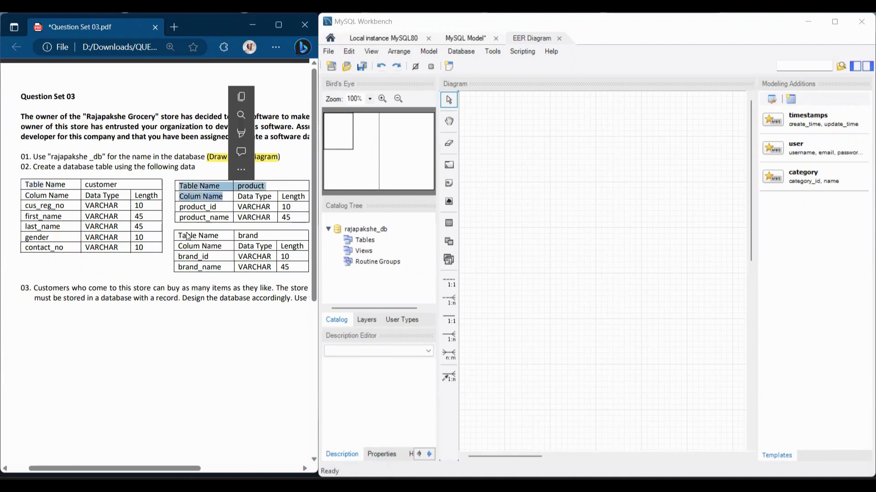
drag(179, 234, 221, 240)
click(110, 184)
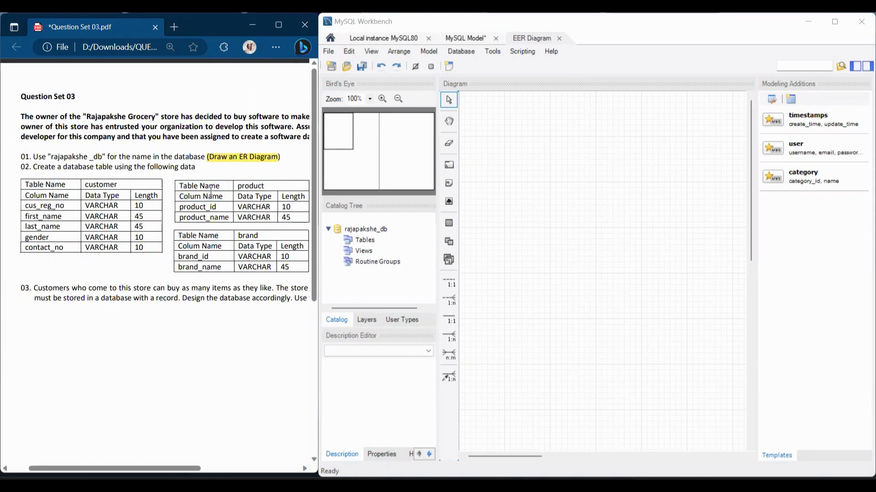
drag(234, 188, 264, 188)
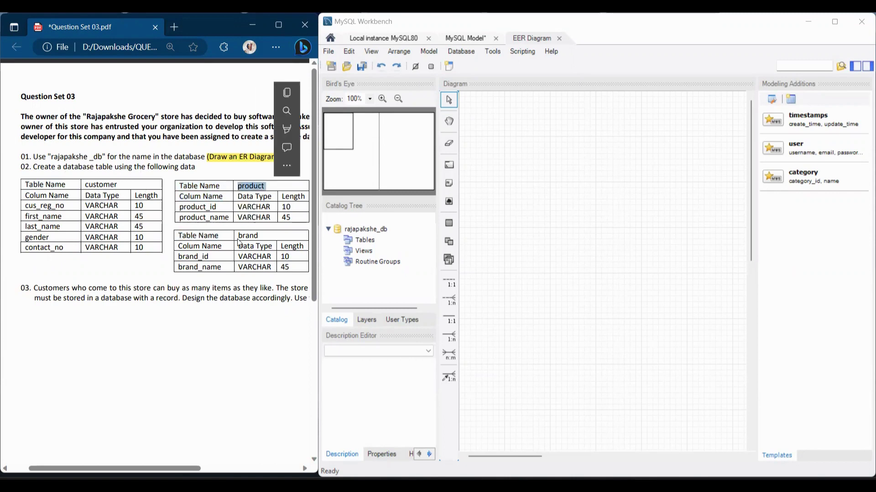
drag(238, 235, 259, 239)
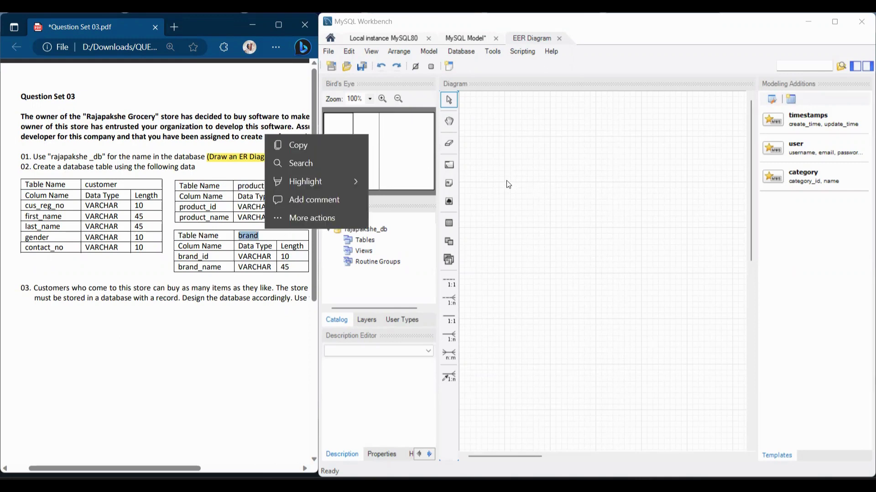
- Place three new tables on the EER diagram canvas
click(453, 224)
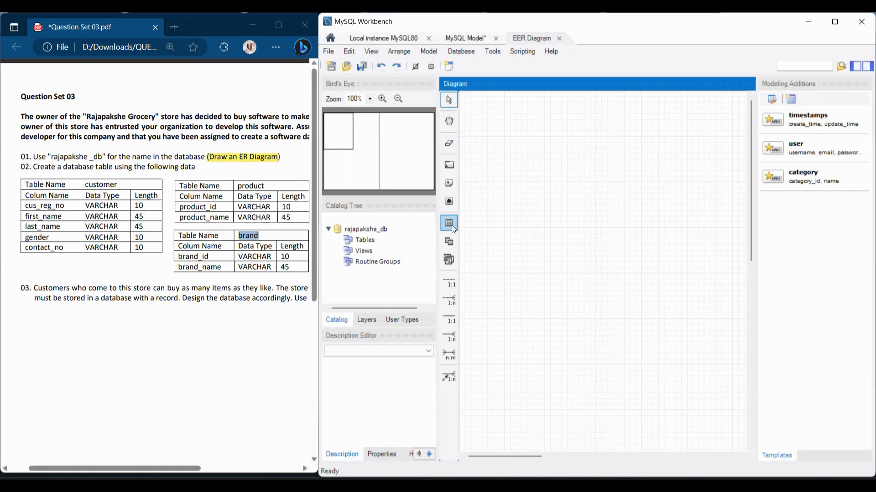
key(t)
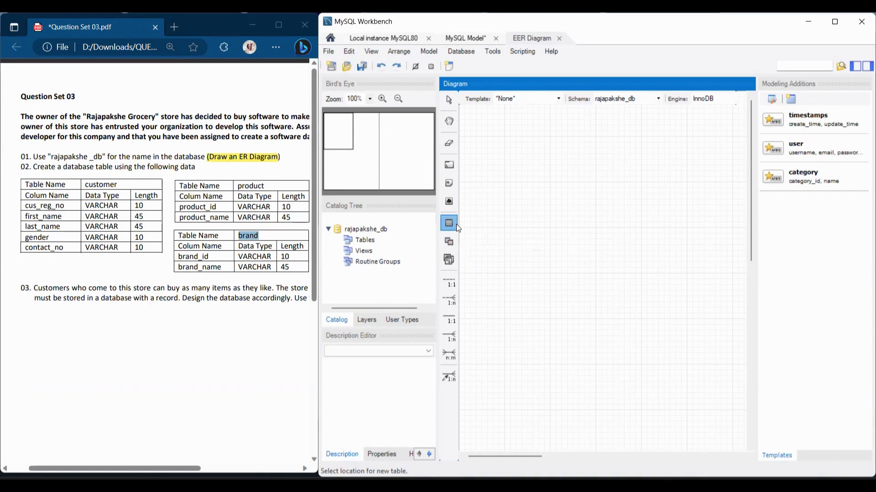
click(518, 145)
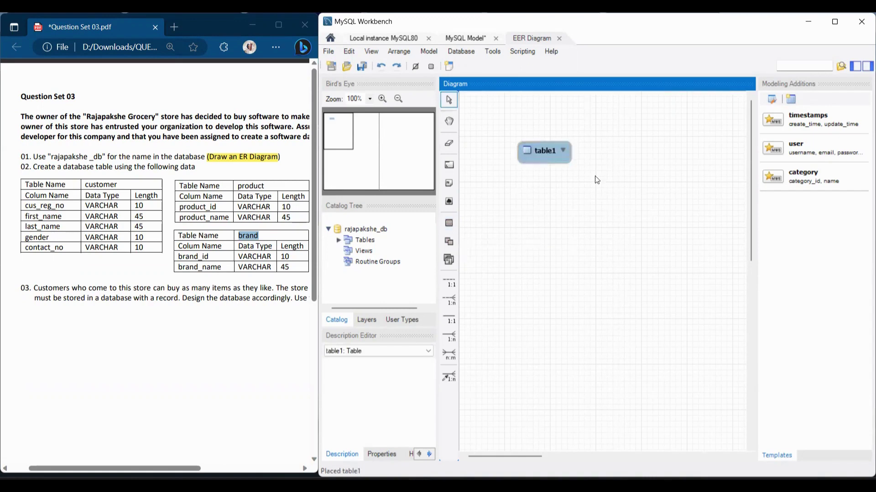
click(450, 223)
click(569, 186)
click(449, 223)
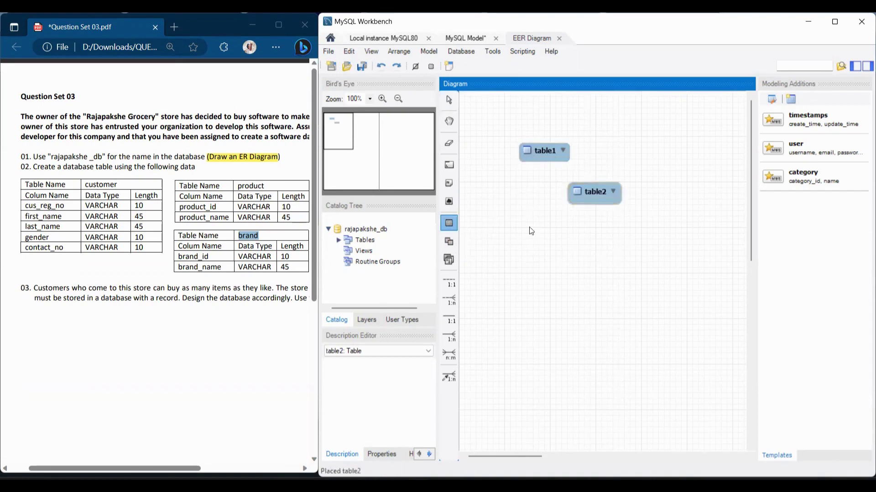
click(634, 223)
- Arrange table1, table2 and table3 in a horizontal row across the upper part of the diagram
drag(524, 164, 483, 165)
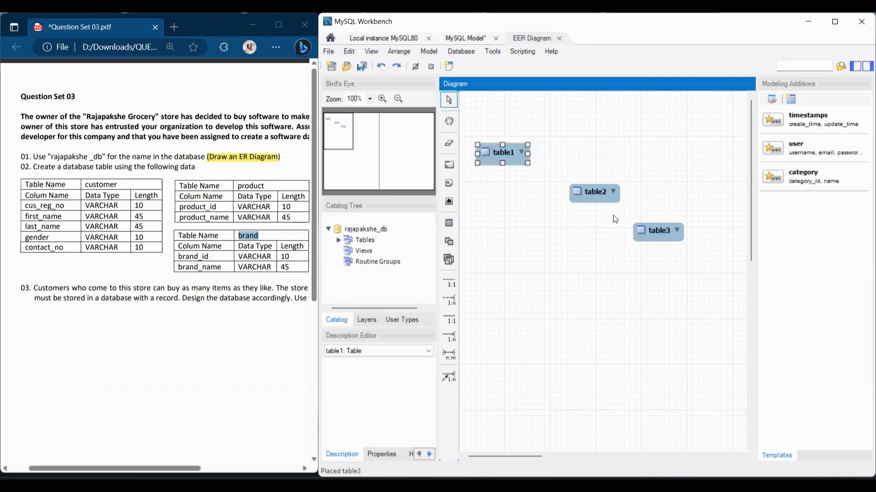
drag(596, 193, 594, 157)
drag(658, 234, 688, 157)
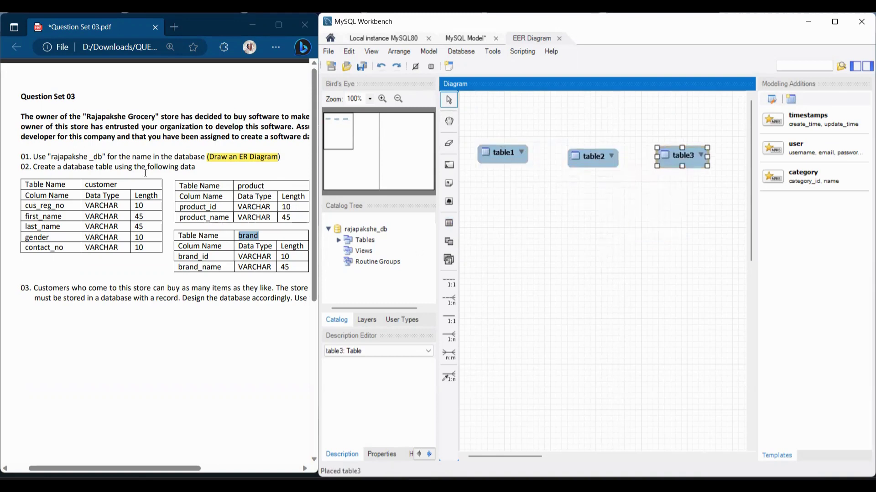
- Check the first table's name in the PDF and rename table1 to customer
drag(84, 185, 116, 186)
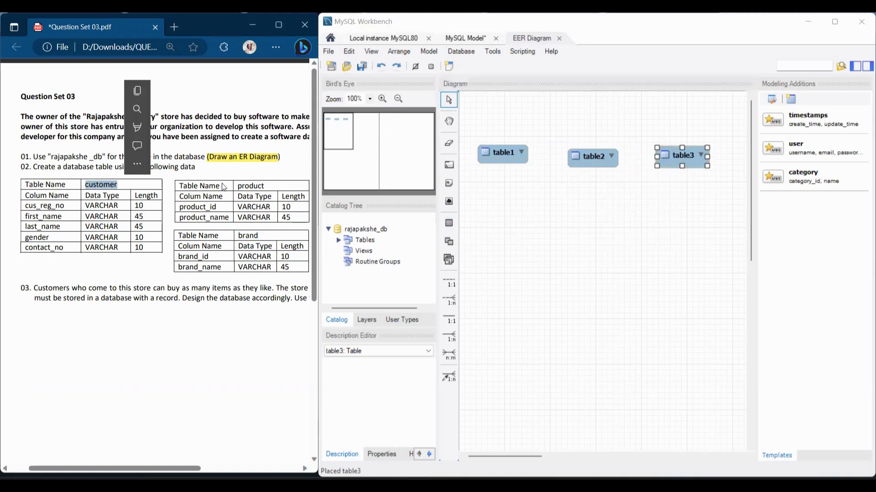
click(449, 183)
click(499, 164)
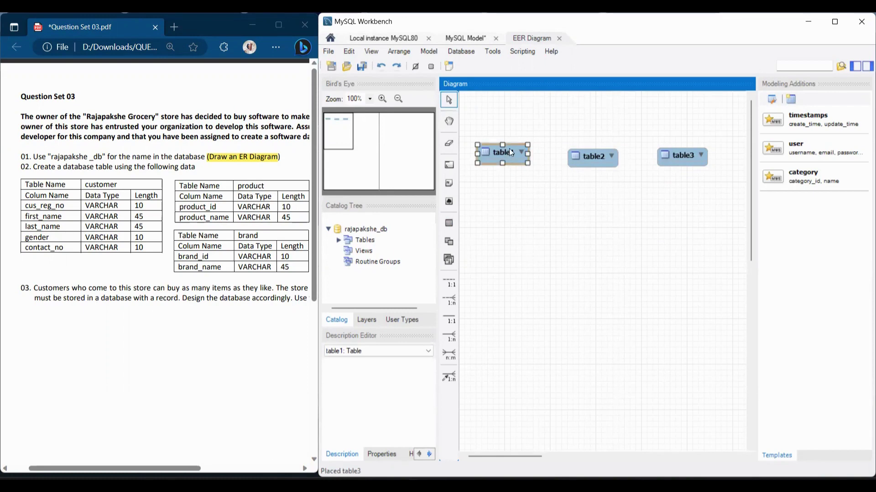
double_click(509, 149)
double_click(571, 279)
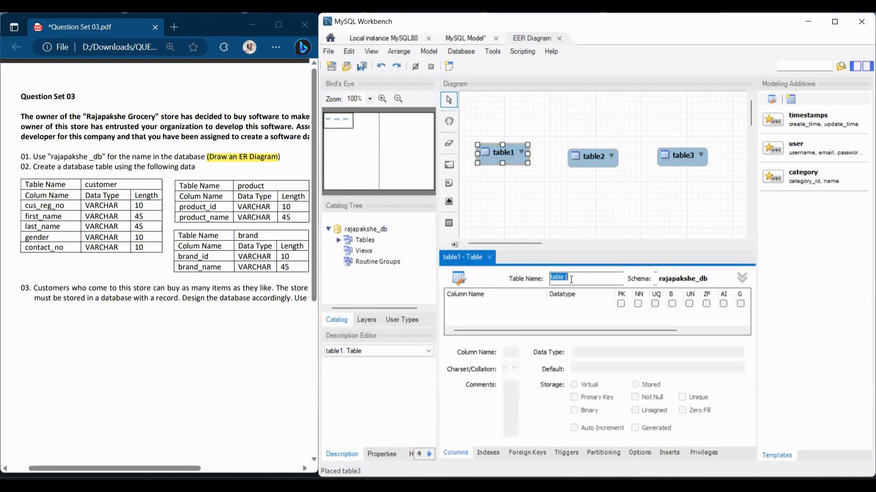
text(customer)
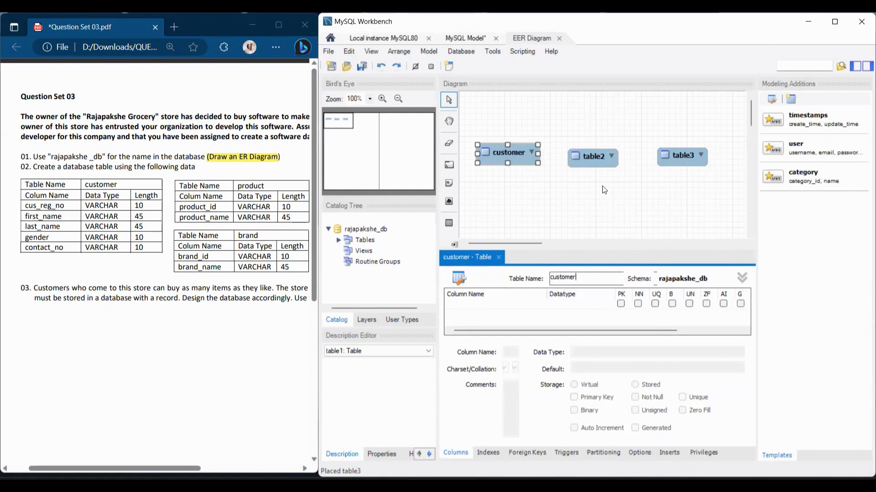
- Rename table2 to product
click(596, 154)
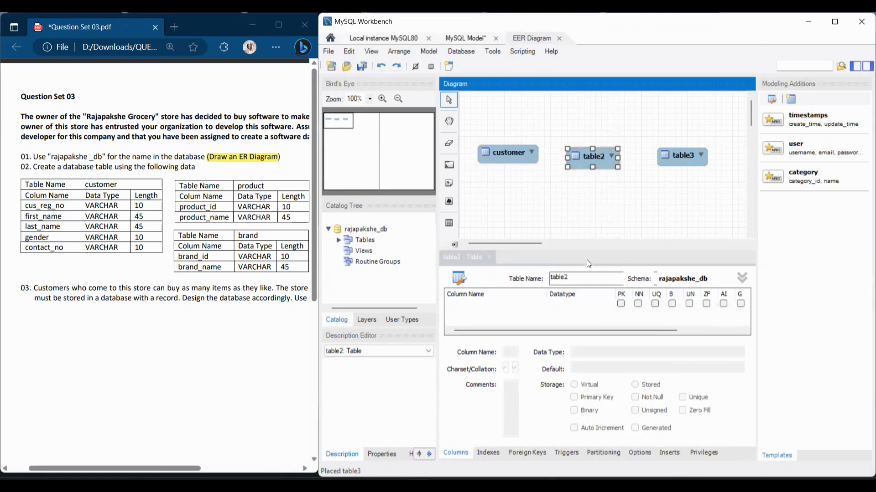
click(588, 273)
text(product)
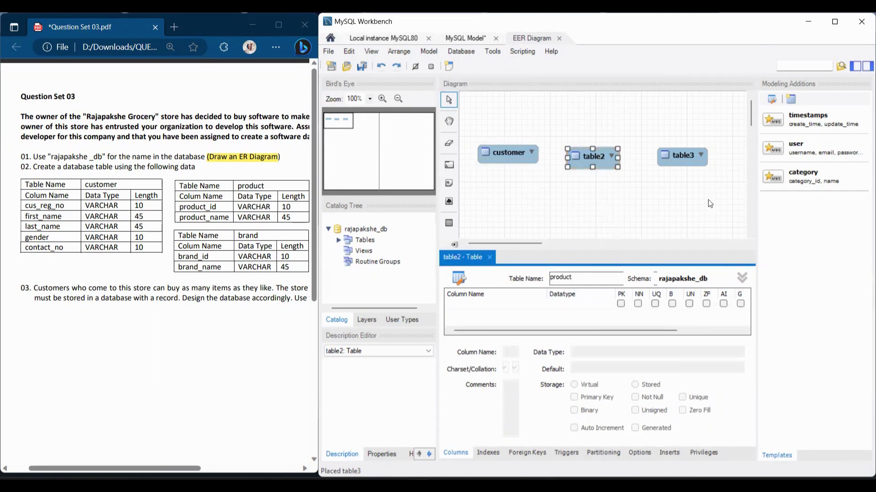
- Rename table3 to brand
click(689, 156)
click(585, 274)
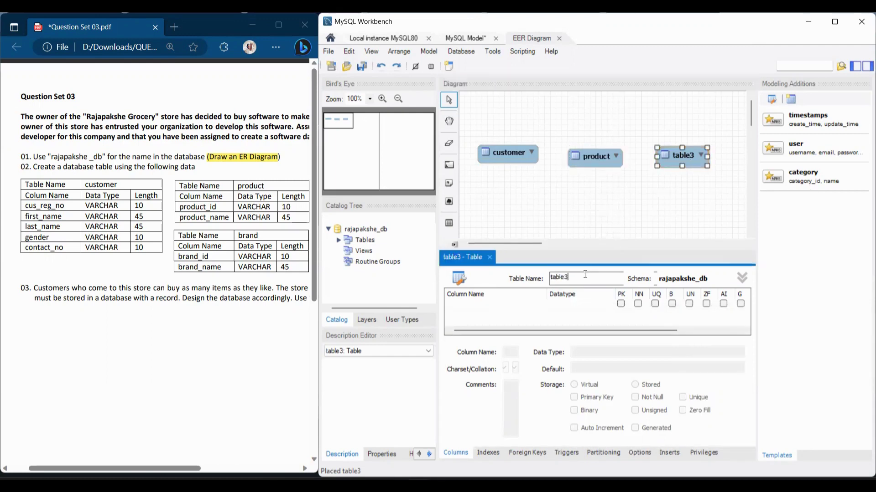
double_click(585, 274)
text(brand)
- Add the primary key column cus_reg_no to the customer table with data type VARCHAR(10)
click(507, 154)
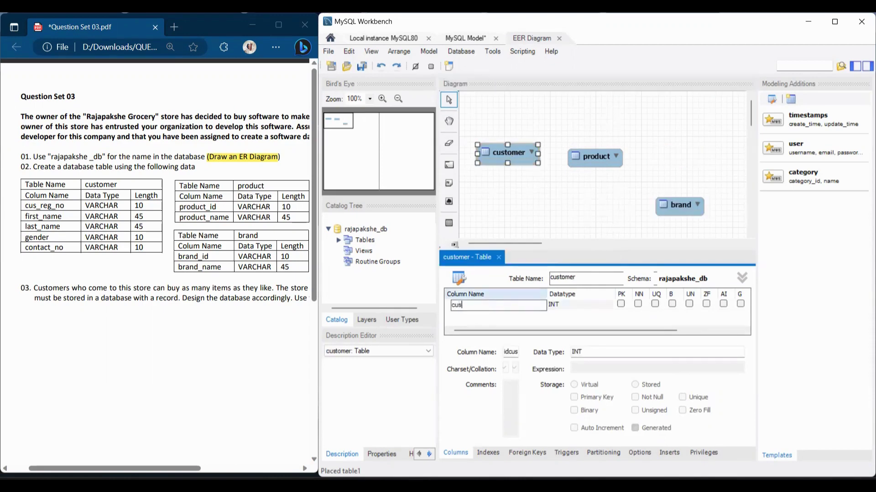
text(s_reg_no)
key(Return)
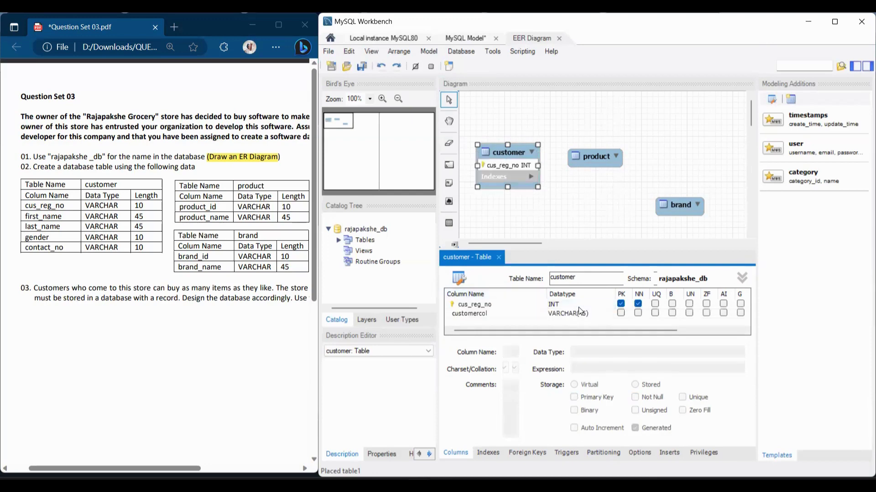
double_click(594, 304)
click(610, 306)
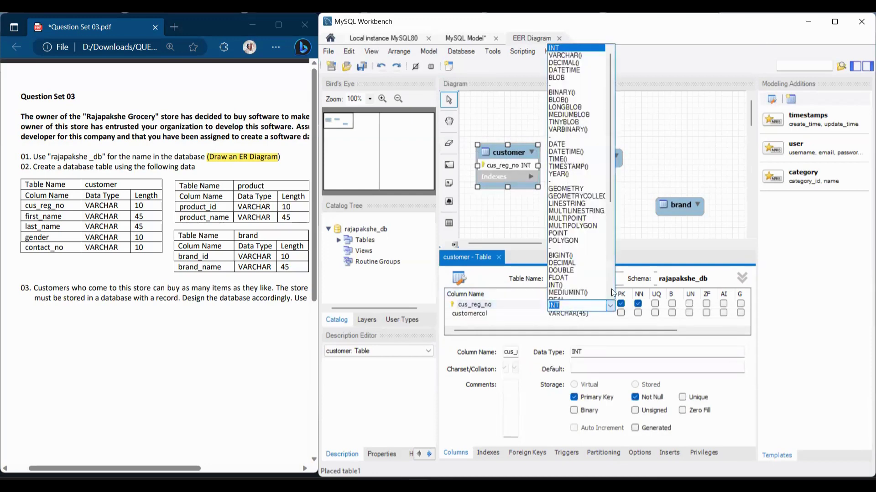
click(602, 56)
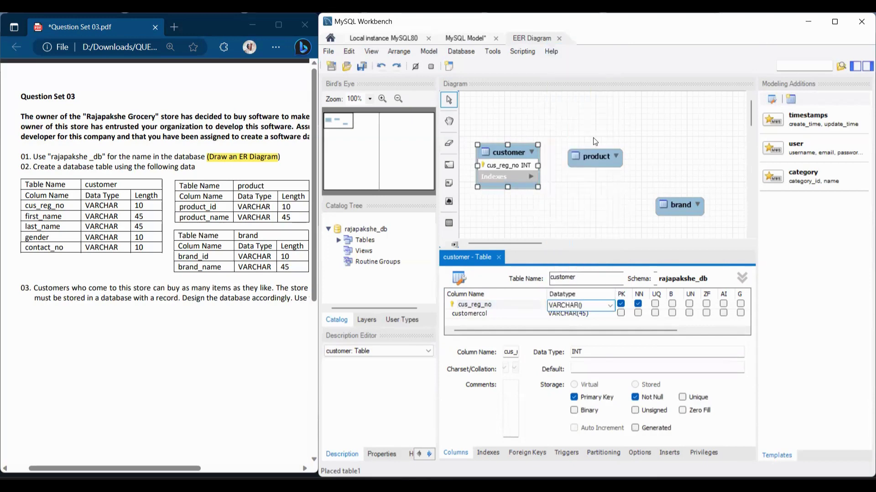
text(10)
- Add the columns first_name and last_name to the customer table, both as VARCHAR(45)
click(498, 321)
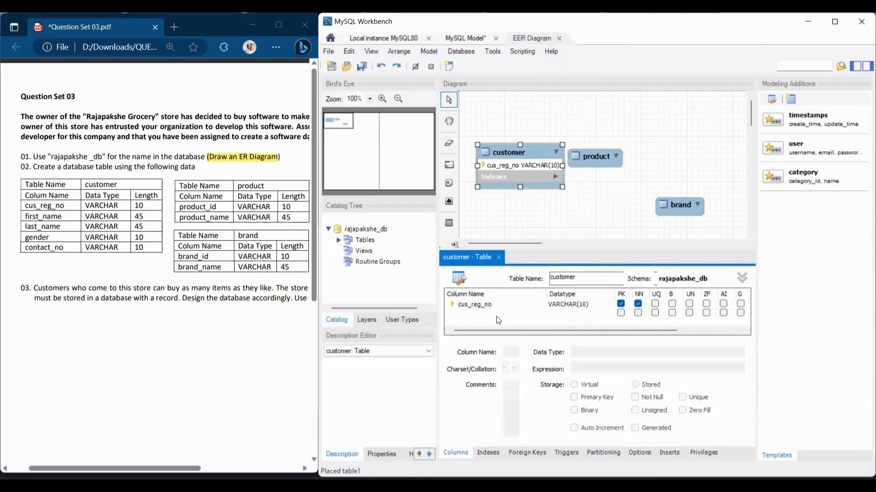
double_click(497, 317)
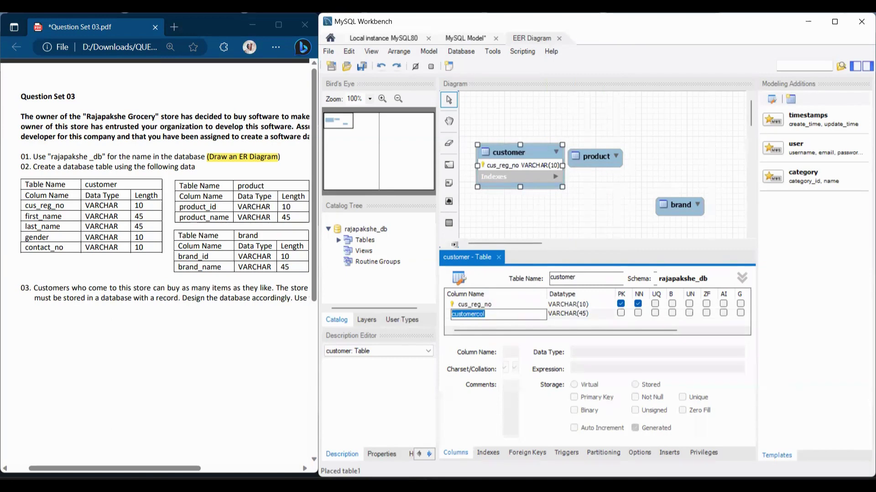
text(first_name)
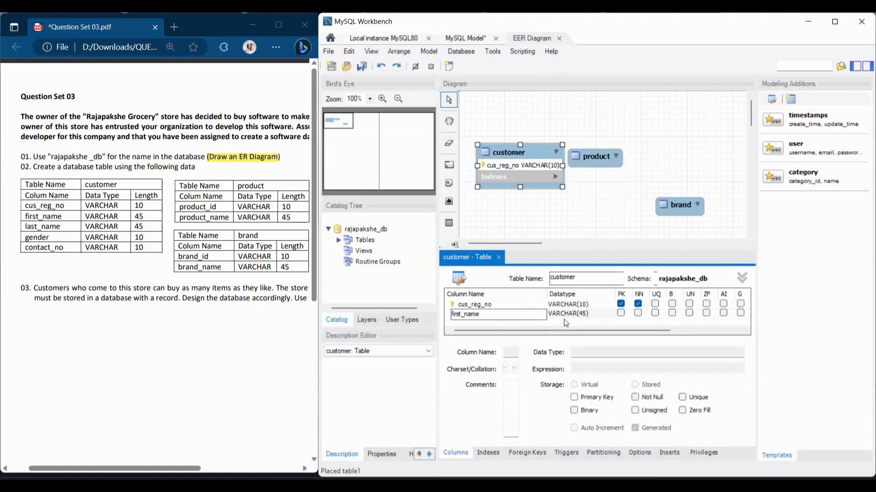
key(Return)
click(519, 322)
text(l)
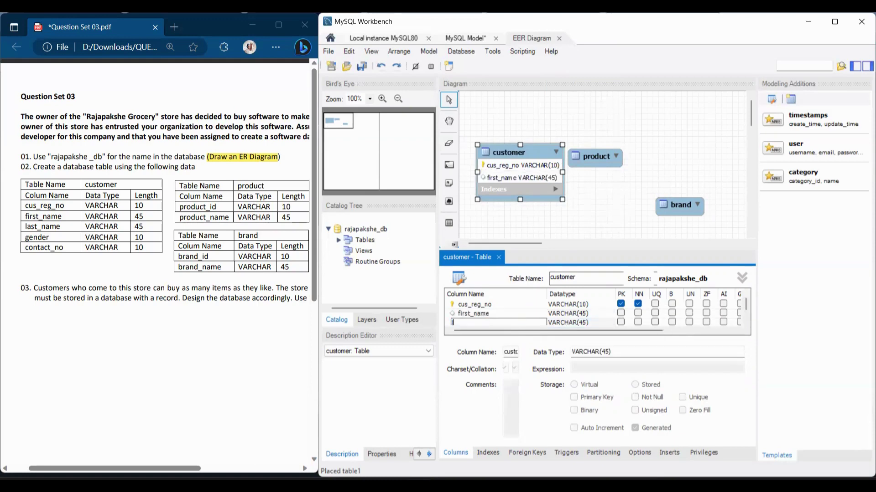
text(ast_name)
key(Return)
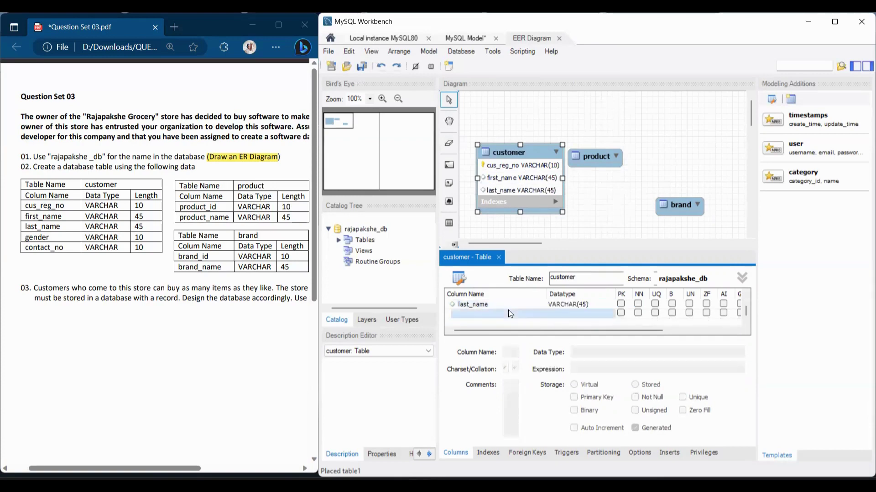
- Add a gender column to the customer table with data type VARCHAR(10)
click(510, 314)
text(gender)
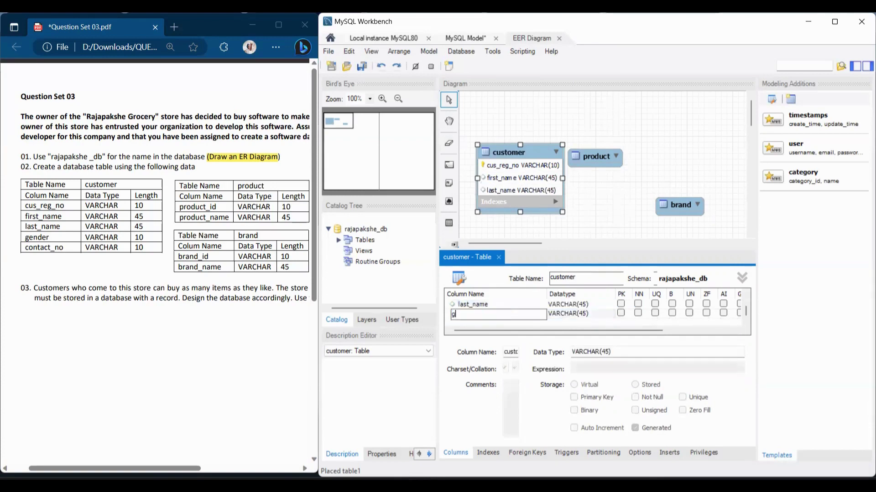
click(584, 315)
key(End)
key(BackSpace)
key(BackSpace)
key(BackSpace)
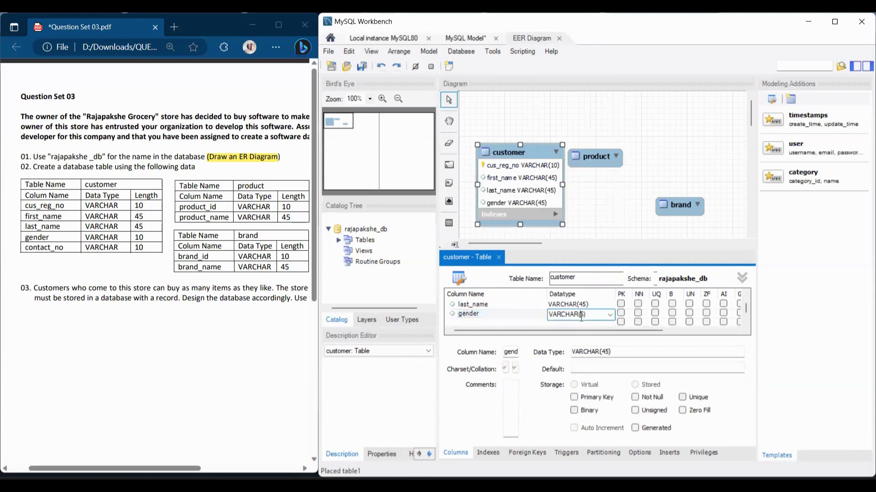
text(10)
- Add a contact_no column of type VARCHAR(10) to customer and move the customer table up in the diagram
click(509, 323)
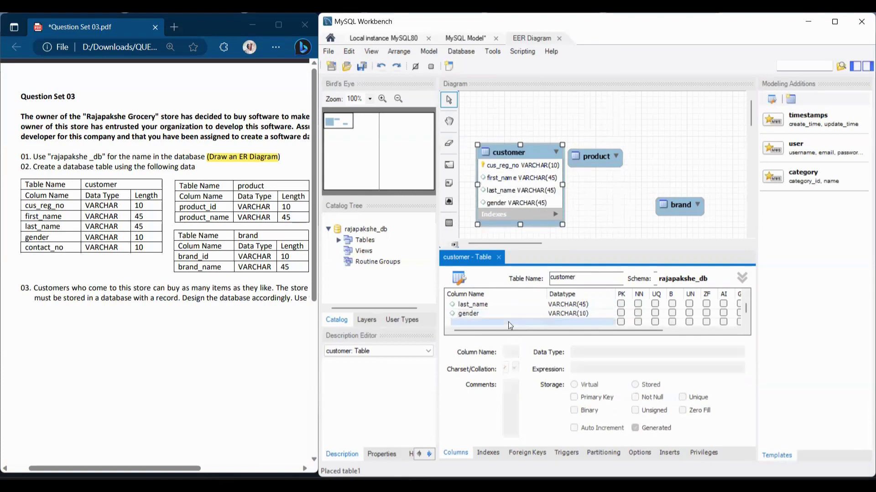
text(cont)
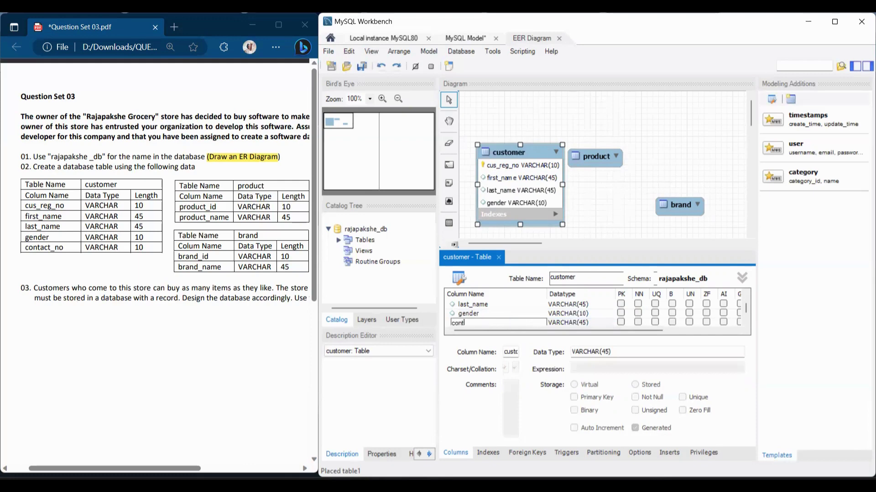
text(act_no)
key(Return)
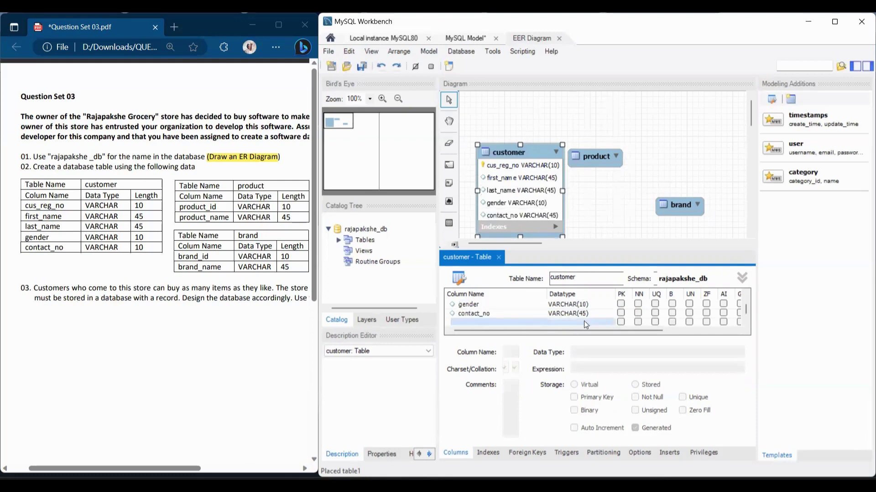
click(585, 313)
click(585, 313)
key(BackSpace)
key(BackSpace)
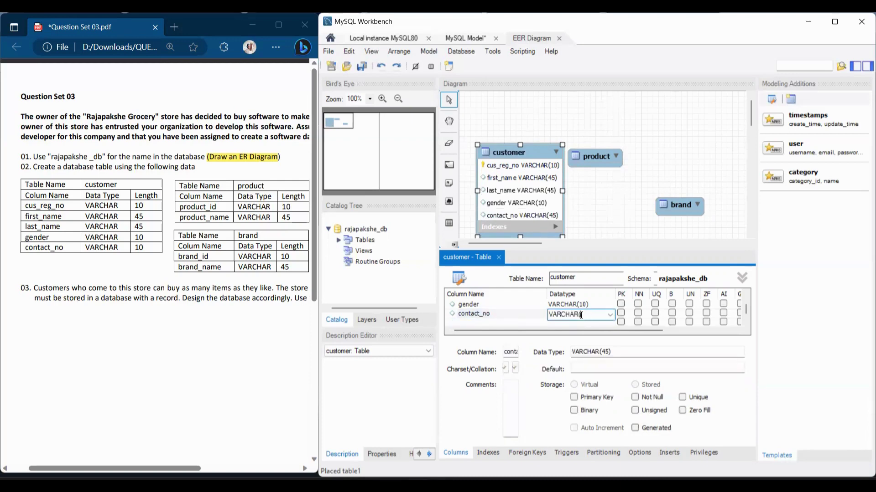
text(10)
drag(530, 154, 522, 116)
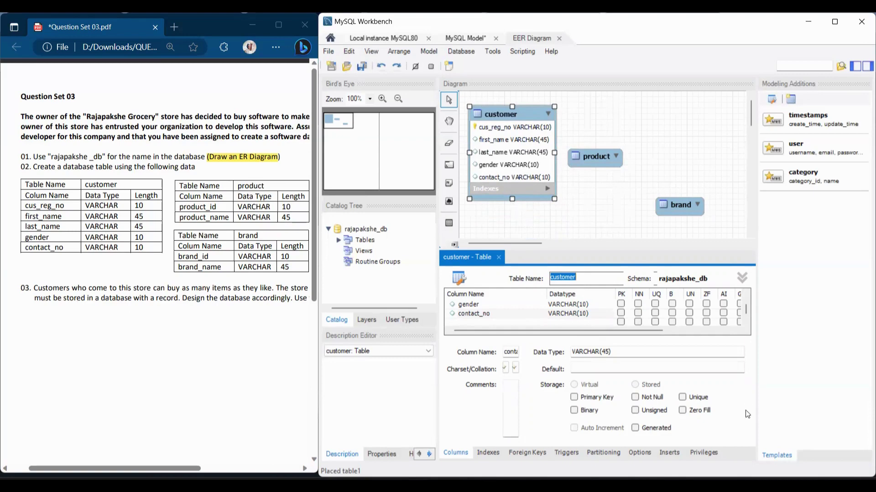
- Add the primary key column product_id to the product table with data type VARCHAR(10)
click(588, 160)
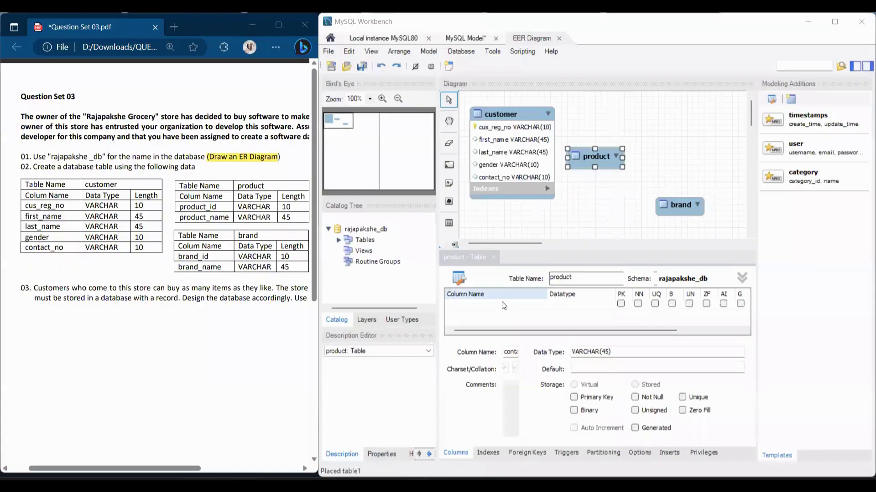
double_click(504, 303)
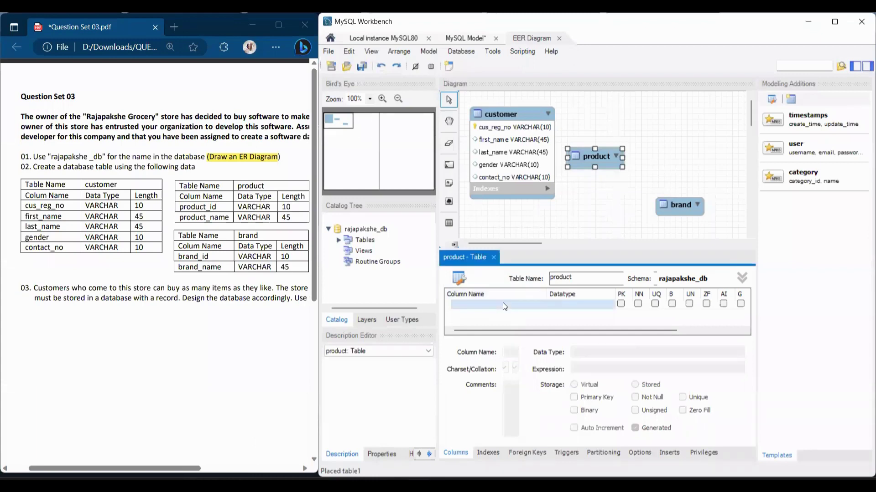
text(p)
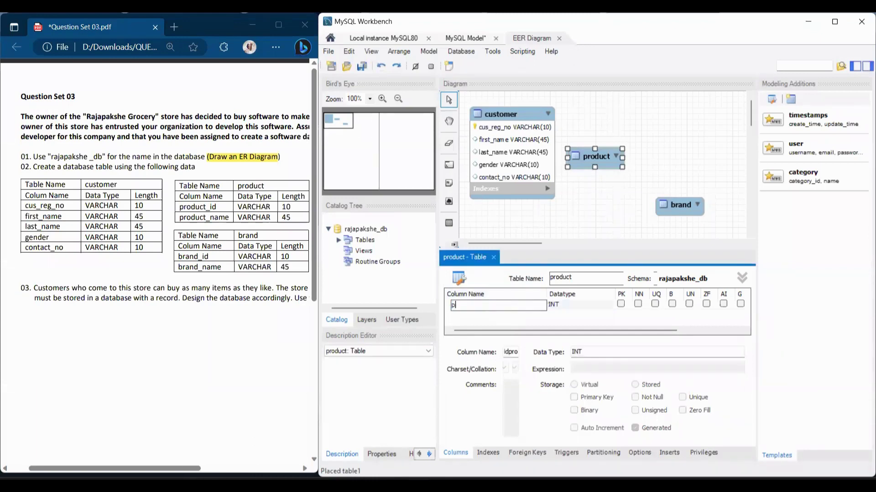
text(roduct_id)
key(Return)
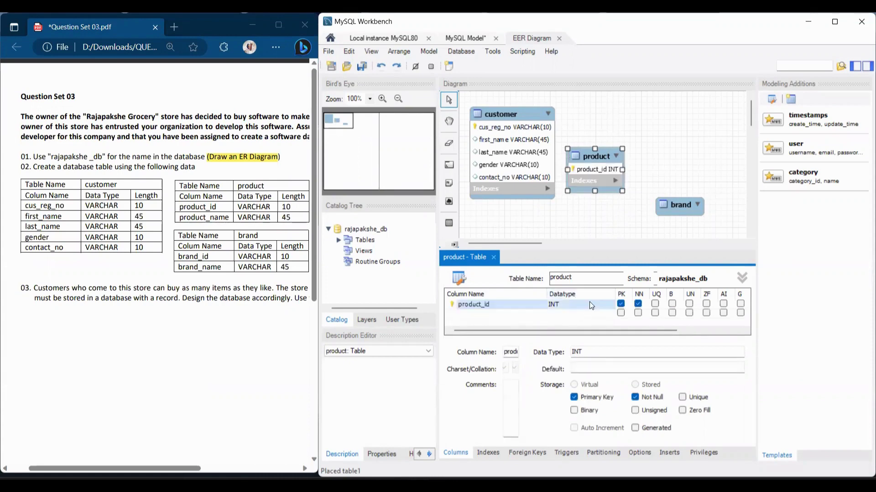
click(590, 302)
click(610, 306)
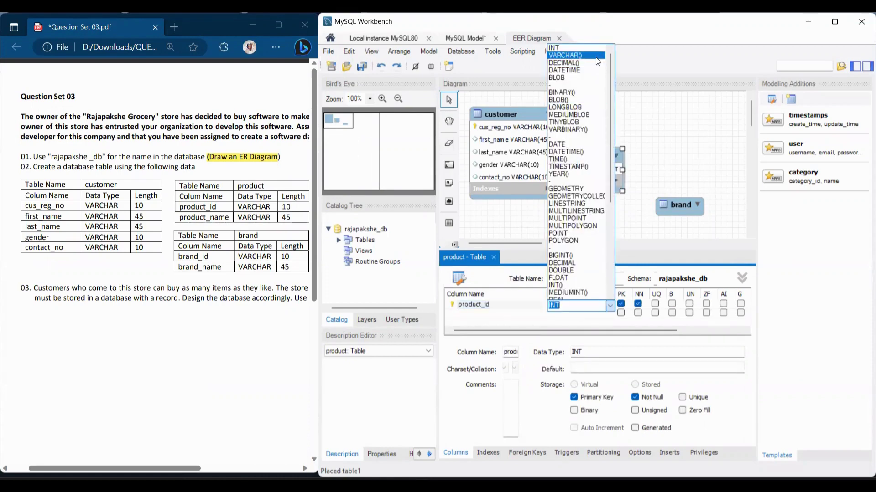
click(598, 61)
text(10)
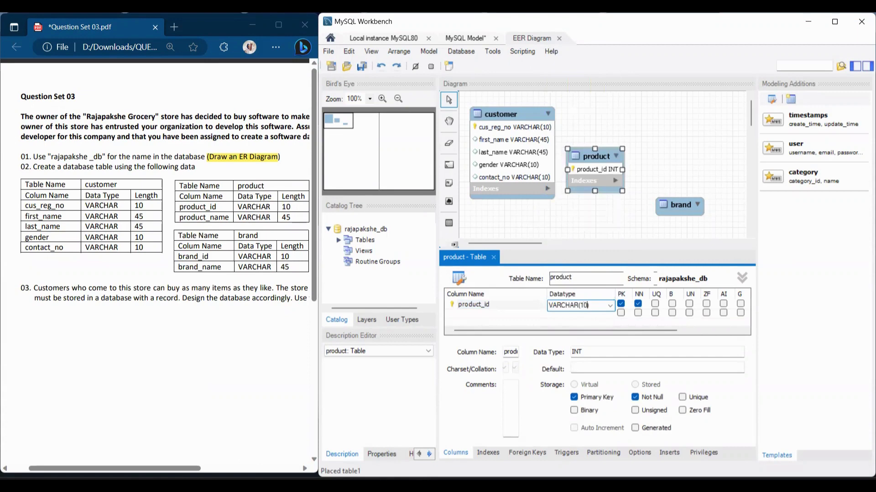
- Add a product_name column of type VARCHAR(45) to the product table
click(466, 314)
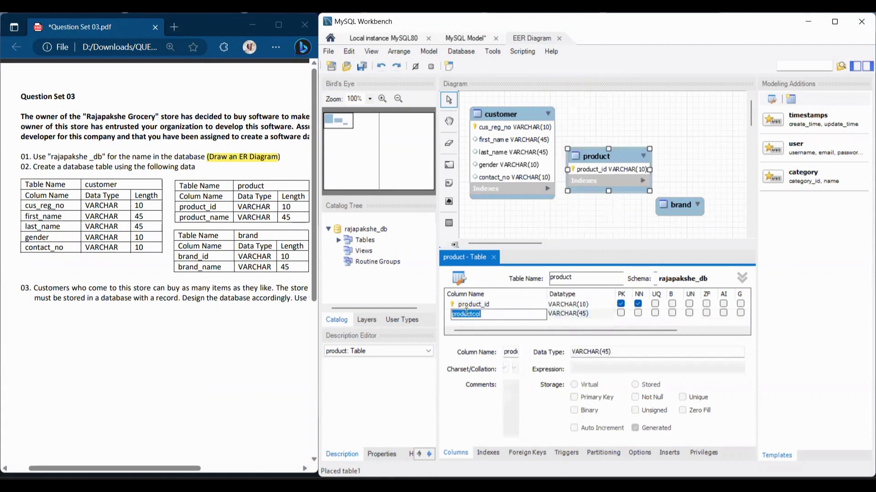
text(product_name)
click(587, 313)
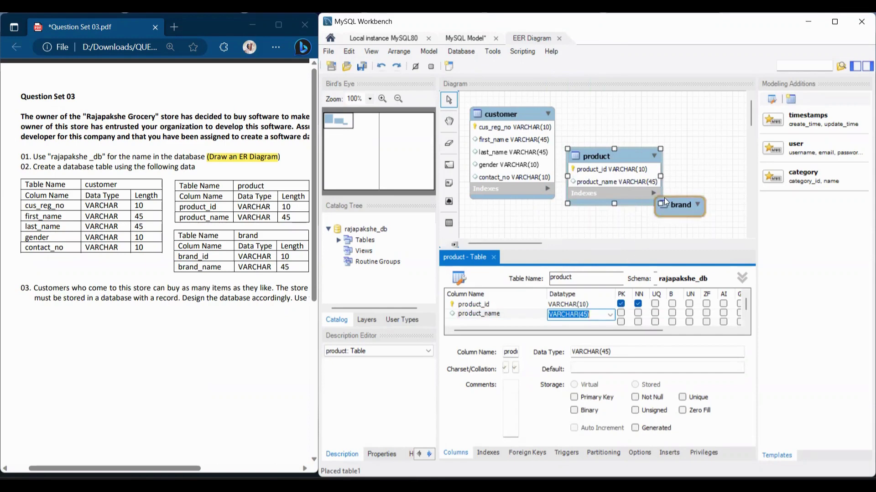
- Move the brand table clear of product and give it the primary key column brand_id as VARCHAR(10)
drag(678, 203, 691, 204)
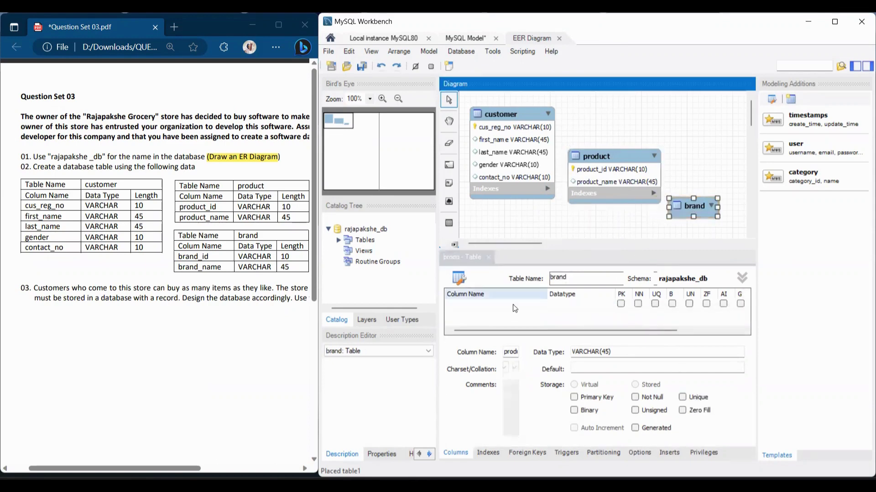
double_click(487, 302)
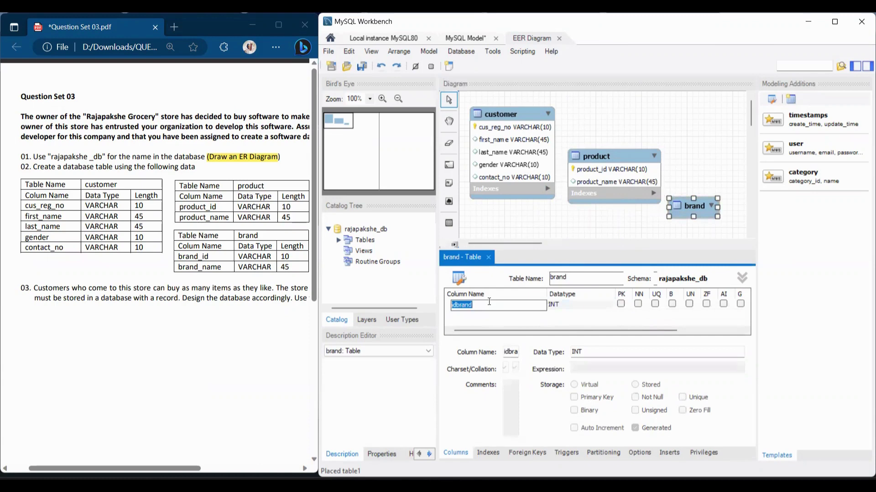
text(barnd)
key(BackSpace)
key(BackSpace)
key(BackSpace)
key(BackSpace)
key(BackSpace)
text(bransd_id)
key(Tab)
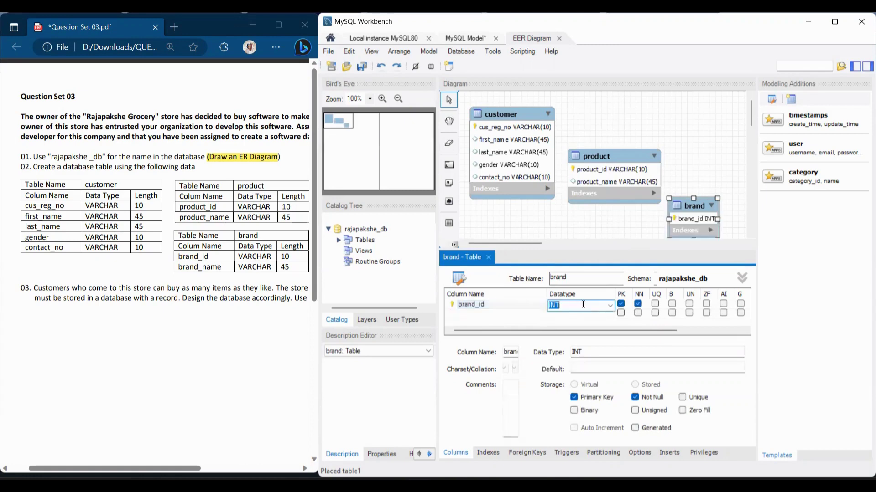
click(609, 306)
click(577, 54)
text(10)
- Add a brand_name column of type VARCHAR(45) to the brand table
click(491, 315)
text(brand_name)
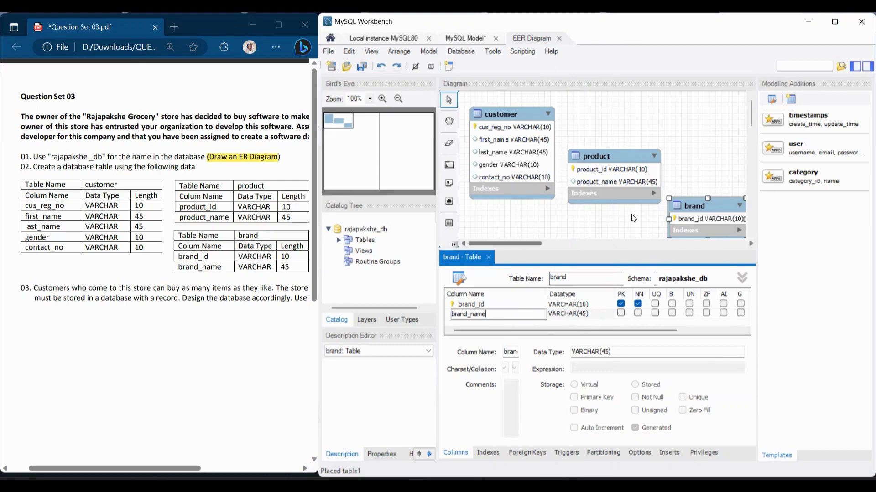
click(668, 228)
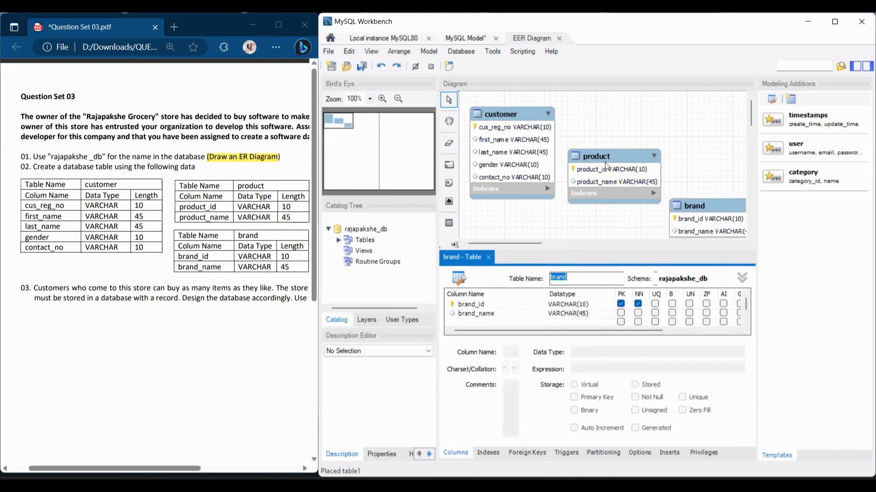
- Stack the brand table beneath product and enlarge the diagram area by maximizing the window and closing the brand table editor
drag(612, 158, 614, 125)
drag(706, 231, 619, 219)
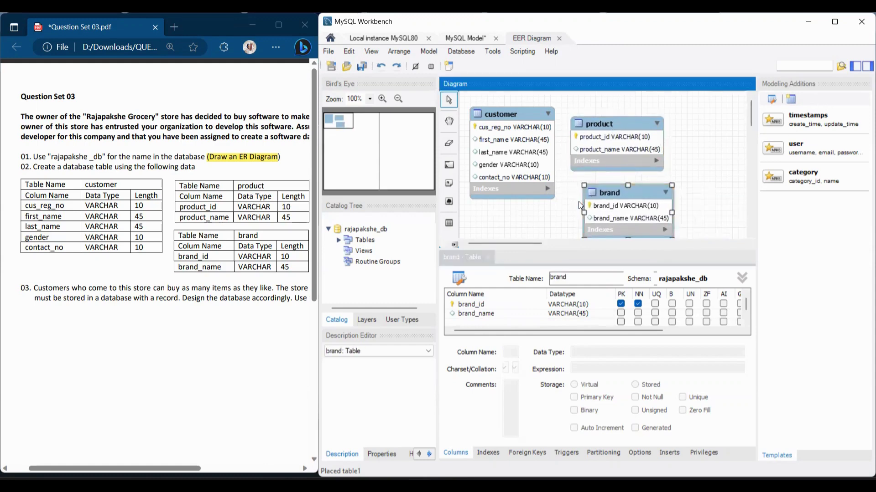
click(835, 25)
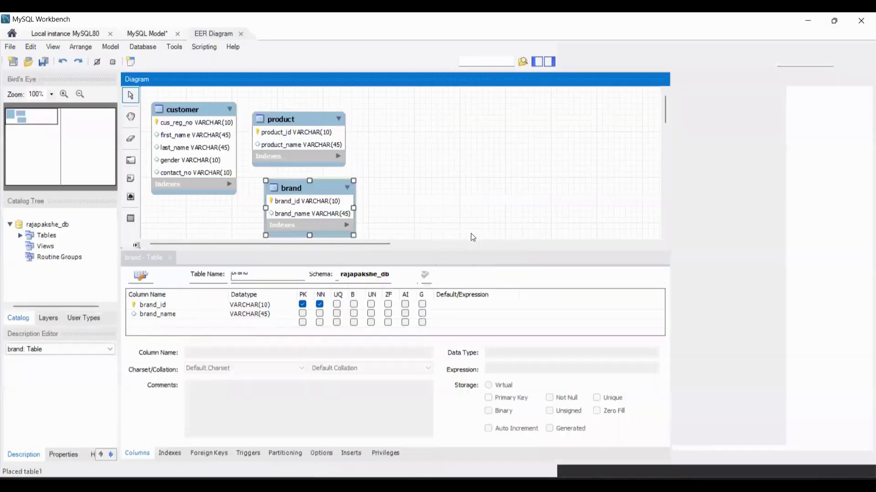
click(168, 258)
- Spread the tables apart in the diagram, with product well to the right of customer and brand below, between the two
drag(293, 217, 337, 230)
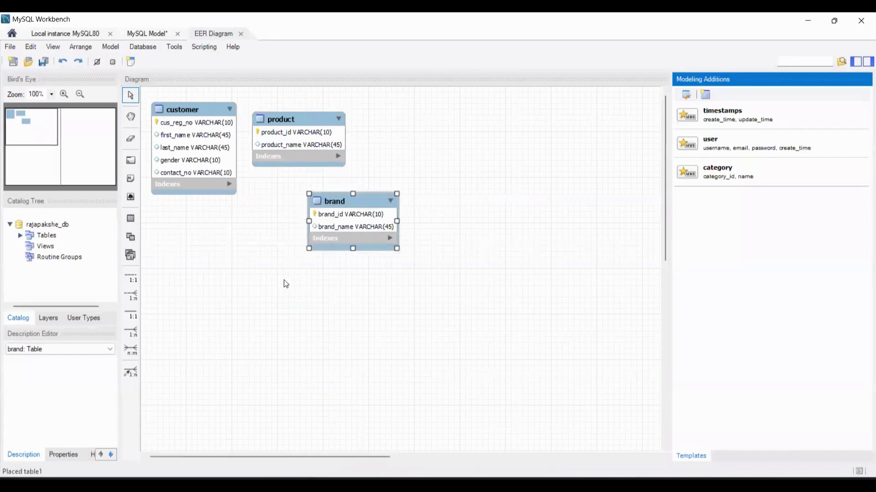
drag(286, 284, 335, 283)
drag(295, 159, 463, 193)
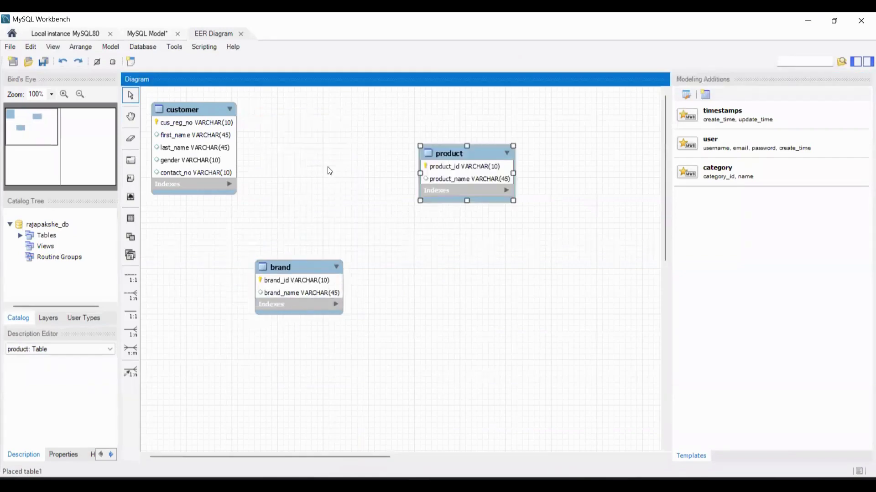
drag(216, 149, 259, 153)
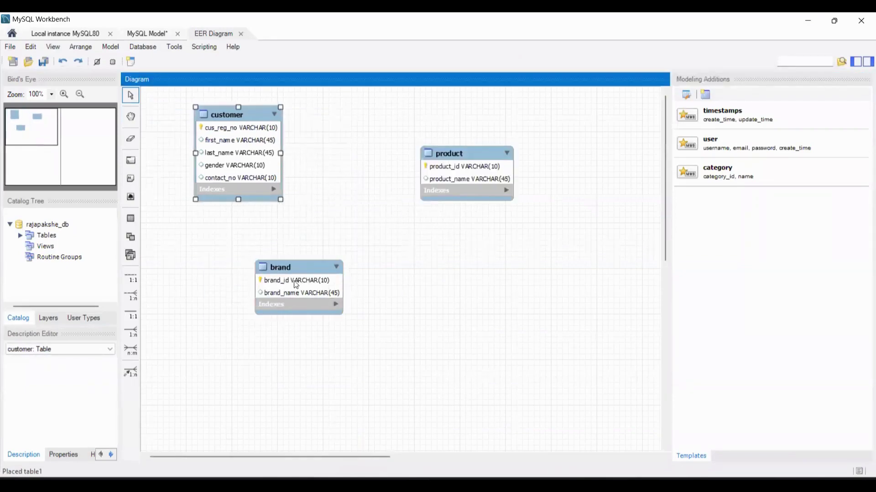
drag(296, 284, 340, 282)
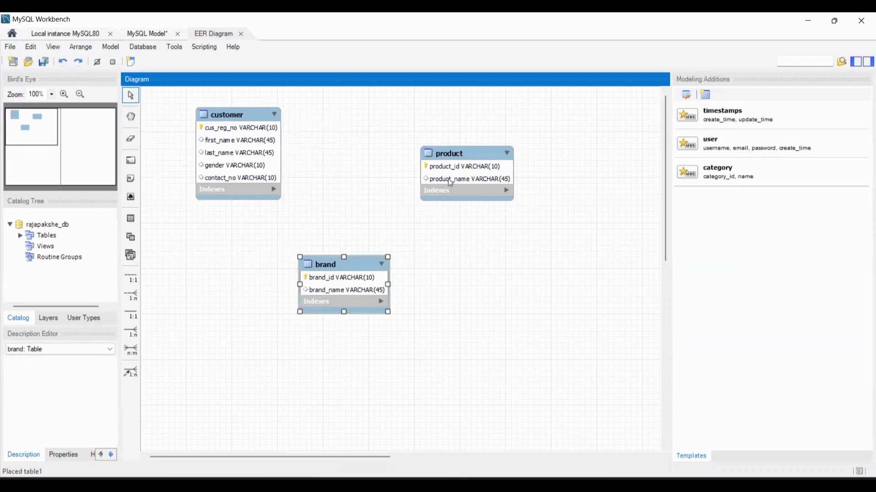
- Raise the product table slightly in the diagram and place the brand table directly beneath it with a gap between them
drag(450, 182, 451, 169)
drag(343, 288, 464, 282)
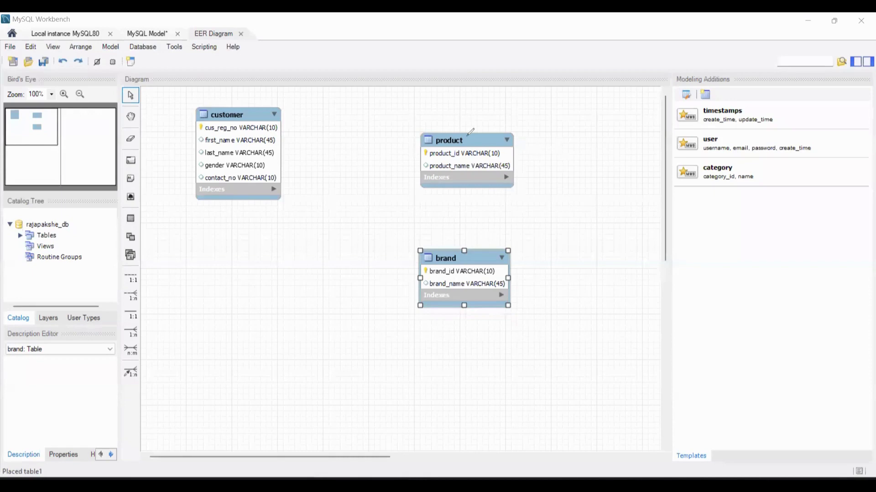
mouse_move(446, 131)
mouse_down()
mouse_move(453, 120)
mouse_move(502, 122)
mouse_up()
mouse_move(510, 124)
mouse_down()
mouse_move(649, 123)
mouse_move(648, 114)
mouse_up()
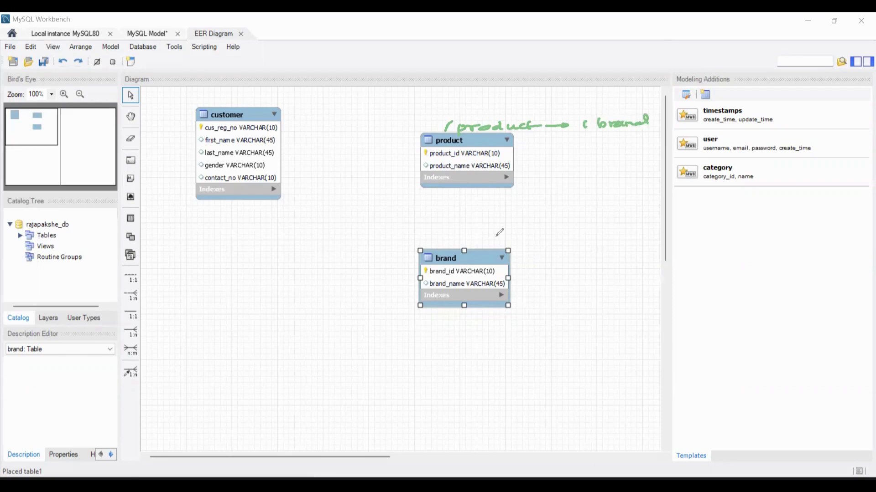
mouse_move(529, 249)
mouse_down()
mouse_move(620, 250)
mouse_move(599, 269)
mouse_move(618, 273)
mouse_move(589, 291)
mouse_move(647, 278)
mouse_move(664, 286)
mouse_up()
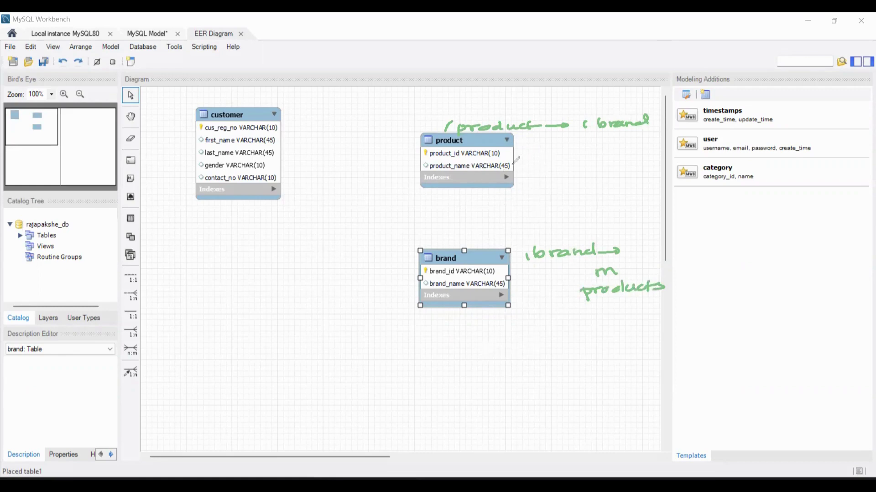
drag(547, 162, 546, 175)
key(e)
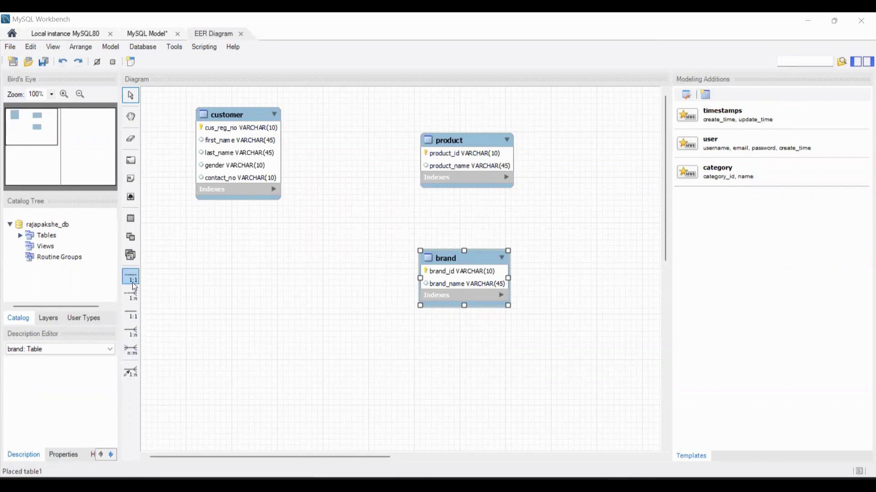
- Create a 1:n non-identifying relationship with product receiving the foreign key and brand as the referenced table, and lower brand slightly
click(130, 358)
click(133, 296)
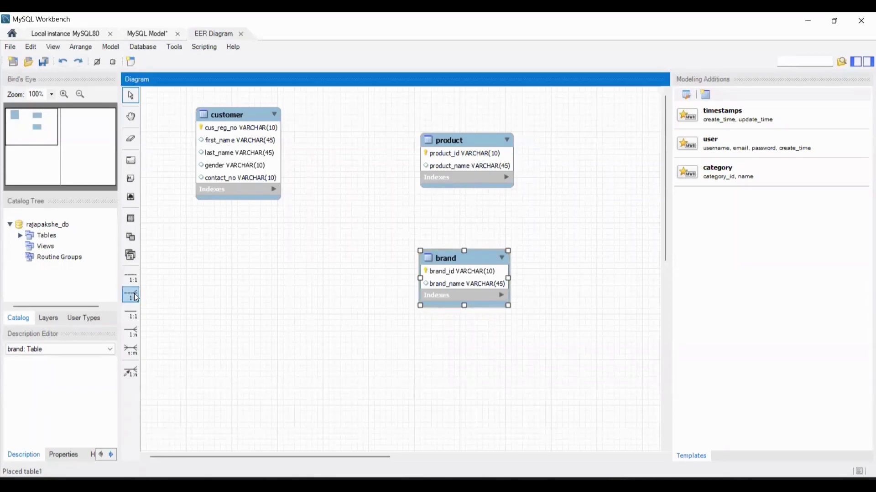
click(134, 296)
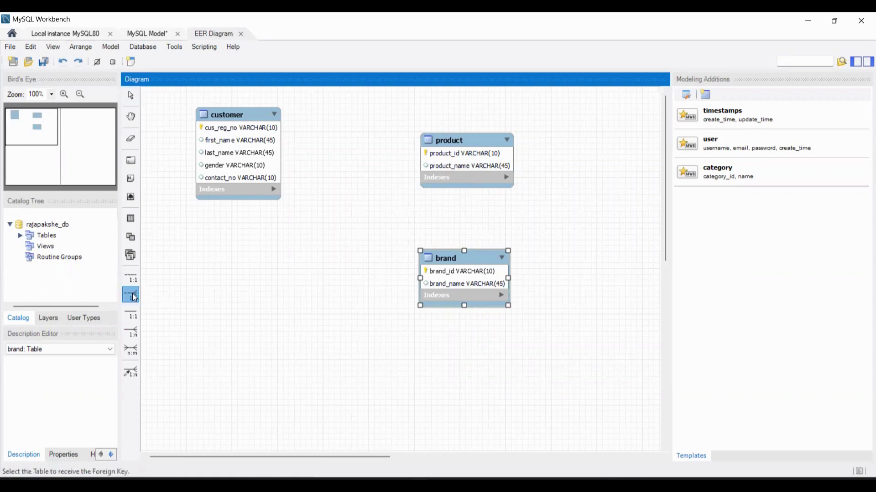
click(452, 164)
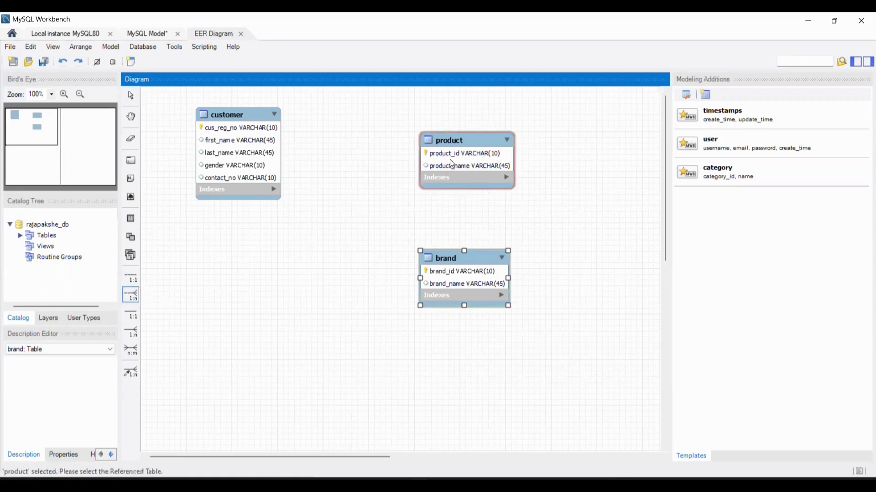
click(471, 282)
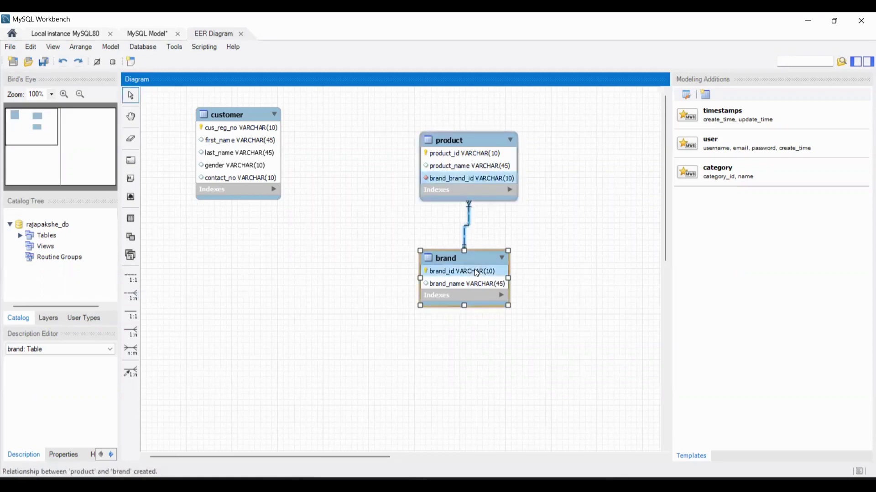
drag(477, 279, 479, 299)
click(534, 306)
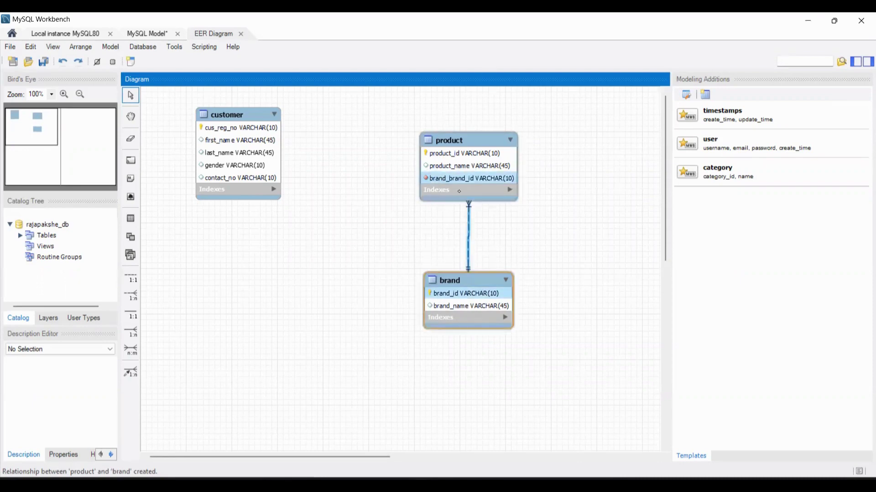
- Bring the Question Set 03 PDF into view, highlight "as many items as they like" in item 03, and return to the maximized MySQL Workbench diagram
click(834, 20)
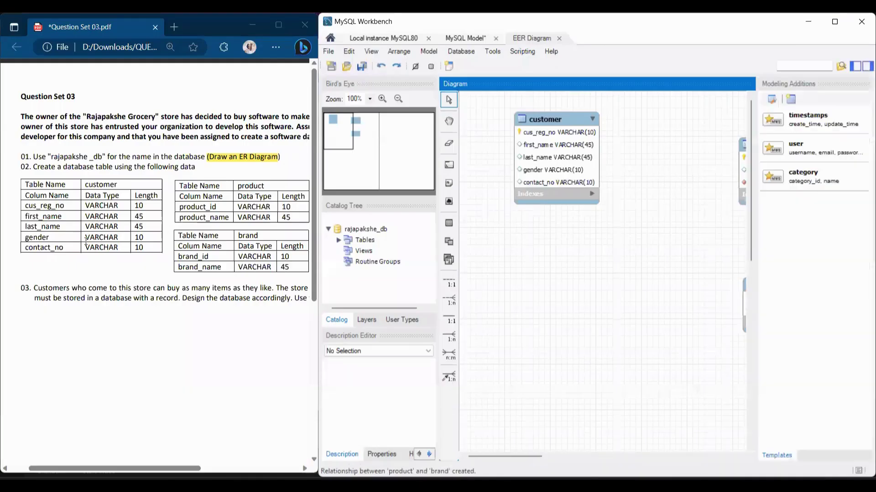
scroll(82, 280, down, 1)
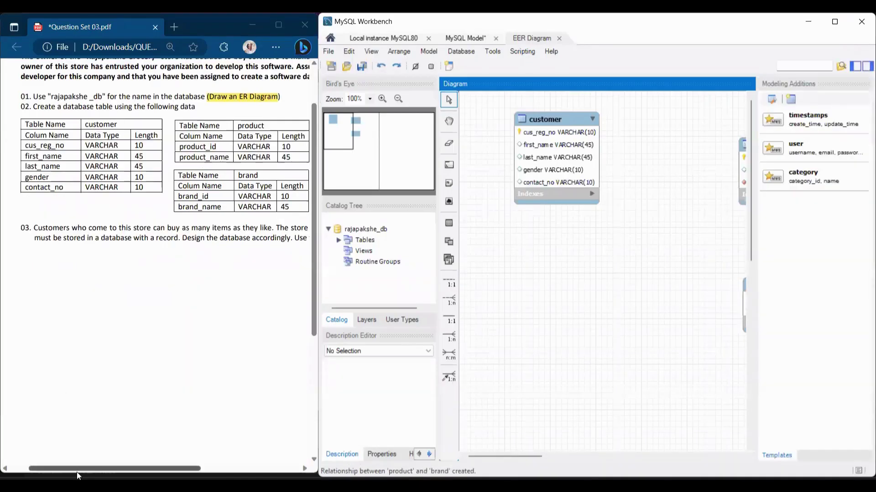
drag(77, 475, 95, 476)
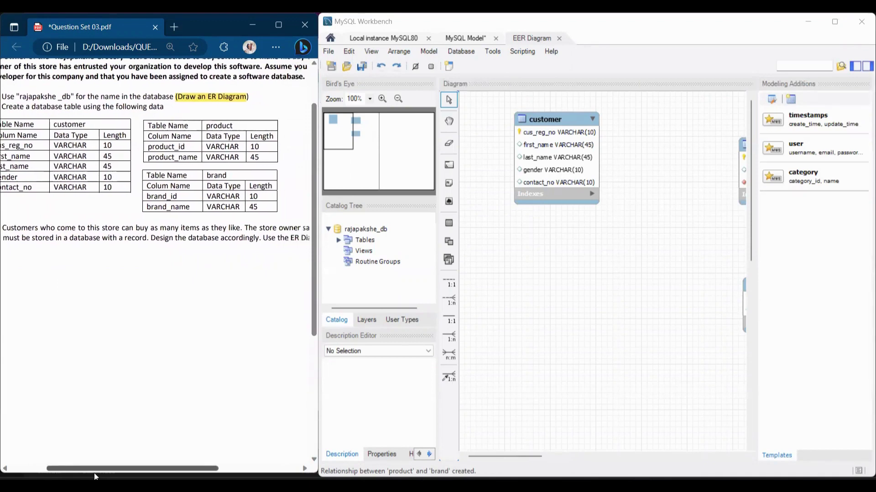
mouse_move(95, 60)
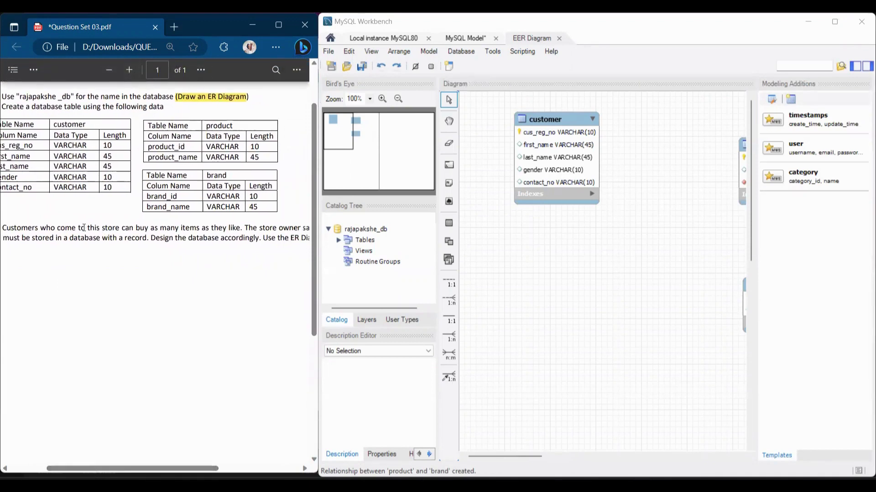
drag(152, 229, 241, 230)
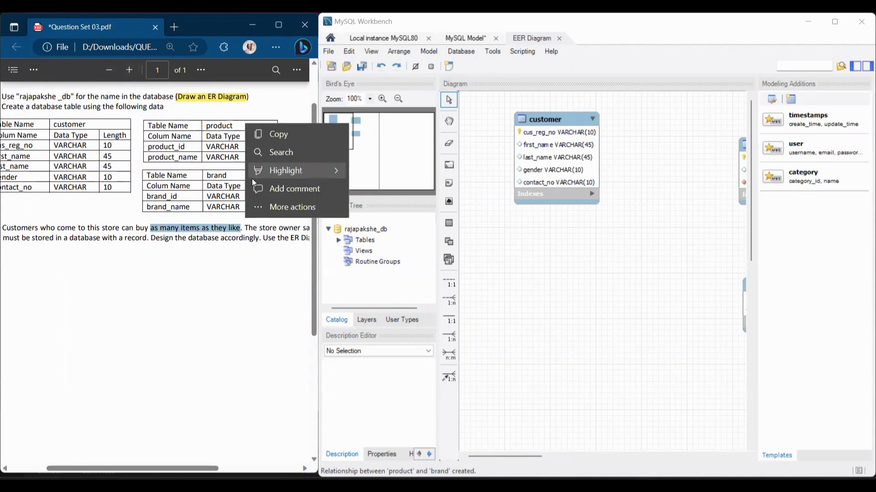
mouse_move(252, 179)
click(360, 184)
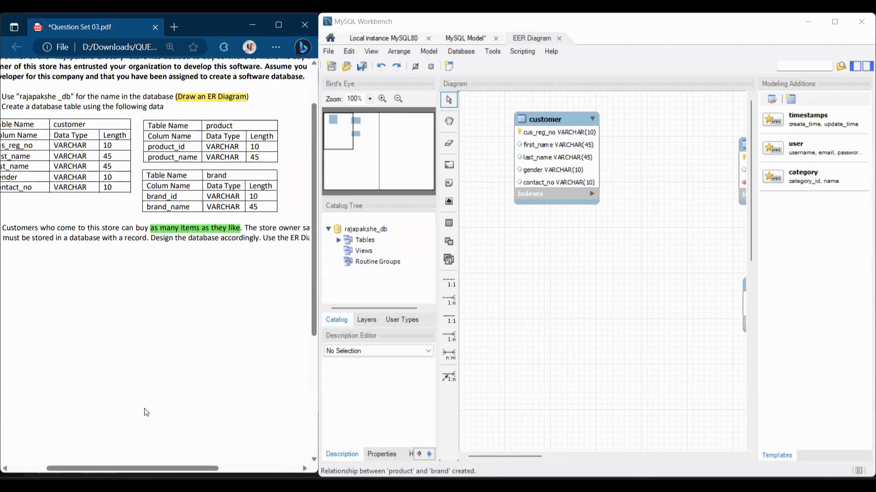
drag(146, 469, 162, 460)
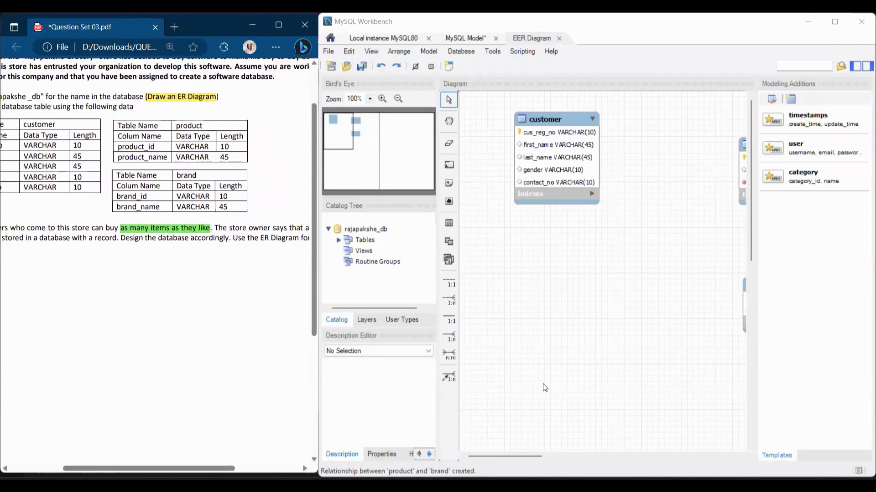
click(834, 22)
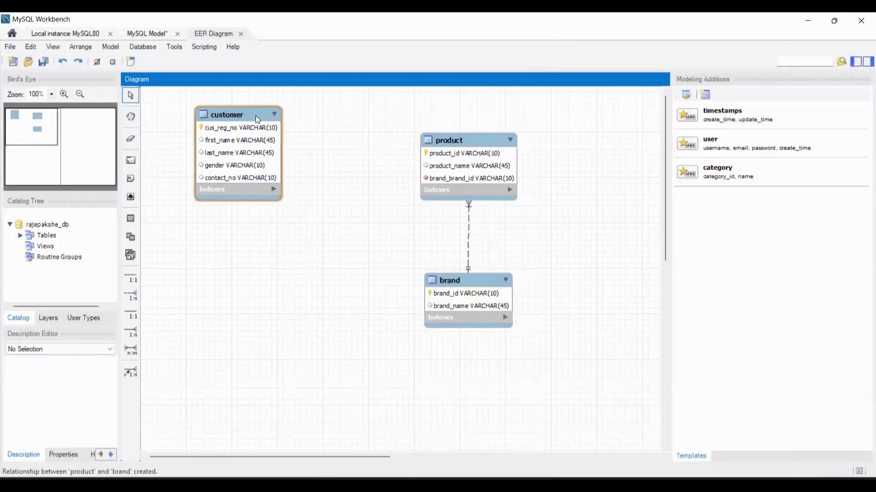
click(253, 144)
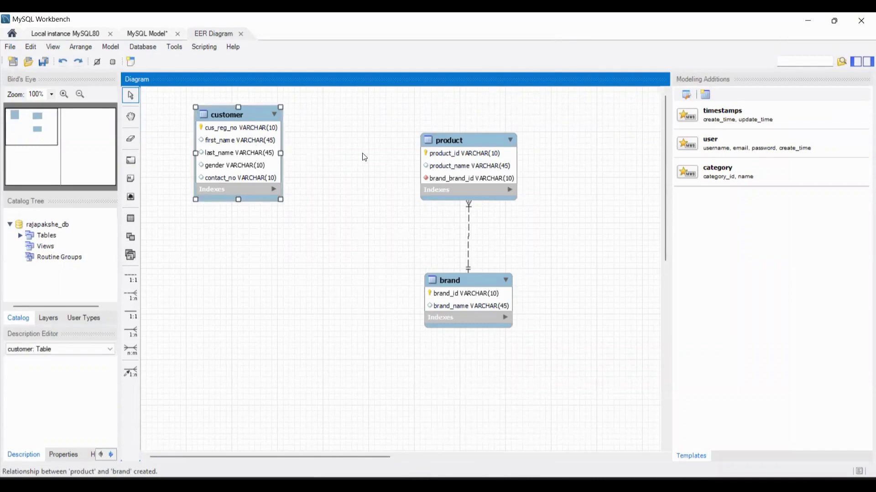
click(446, 168)
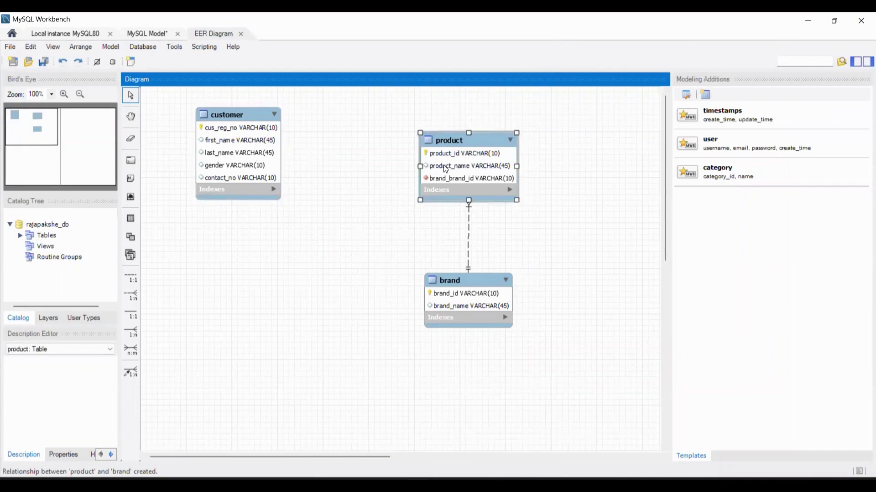
click(250, 151)
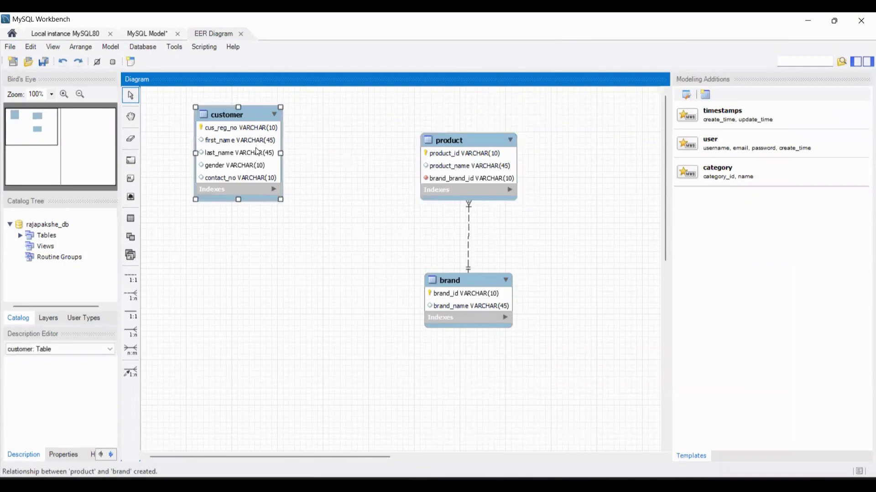
click(432, 178)
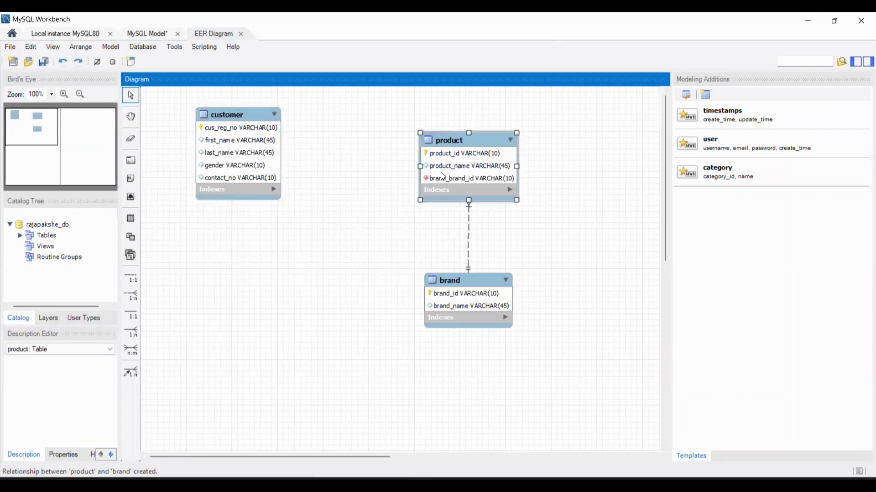
click(258, 157)
click(468, 155)
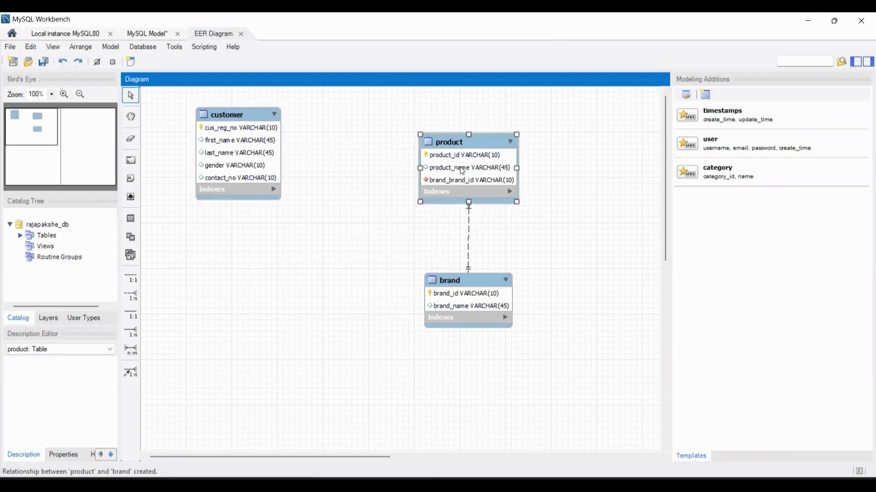
click(258, 155)
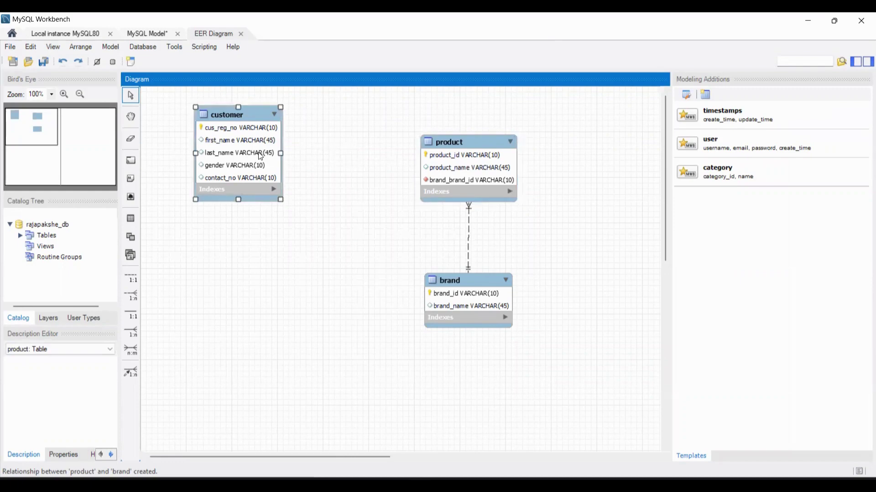
click(432, 174)
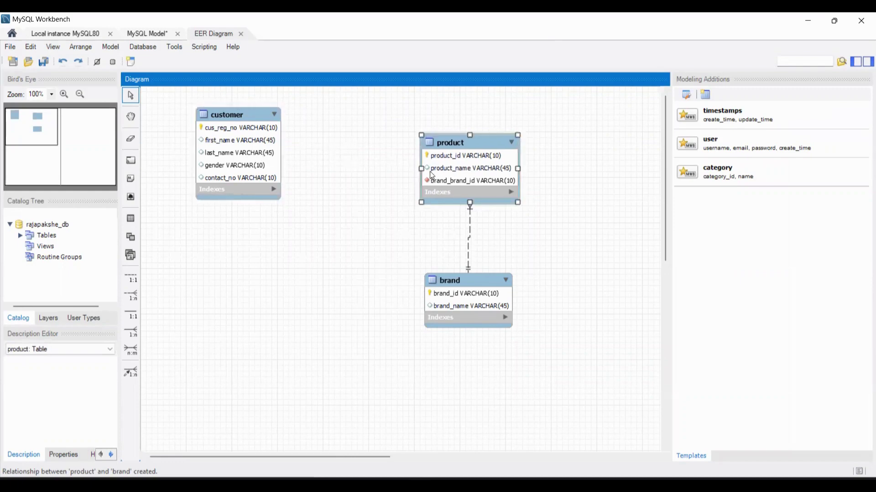
click(271, 164)
click(446, 175)
click(224, 176)
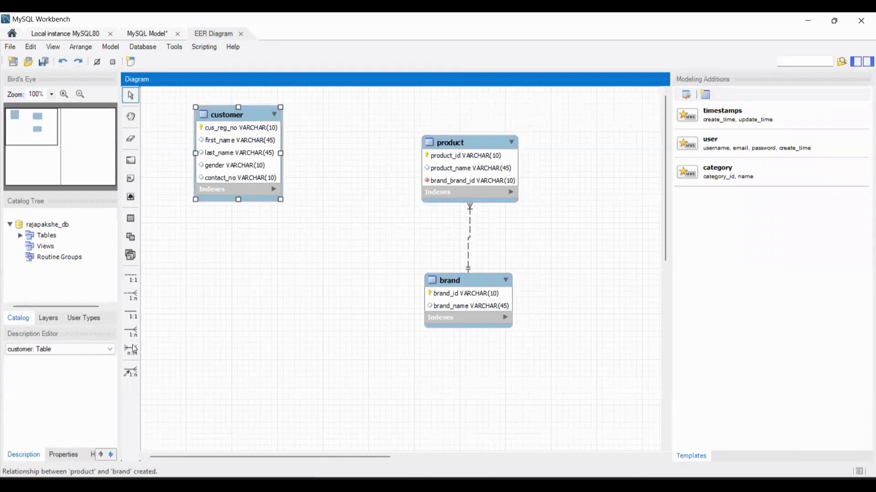
- Create an n:m identifying relationship between the customer and product tables
click(131, 350)
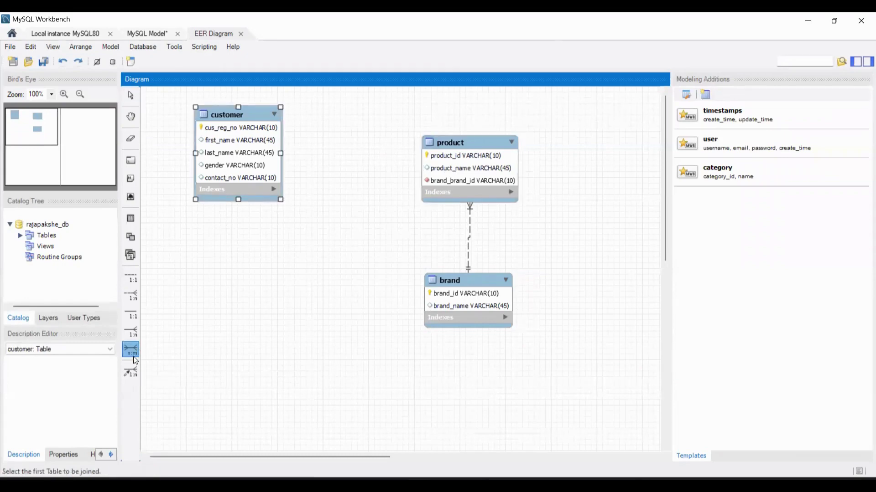
click(249, 183)
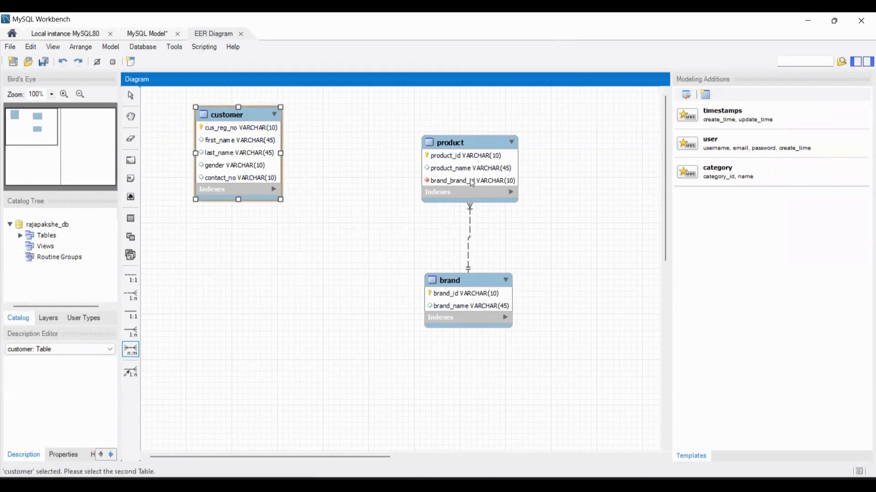
click(472, 181)
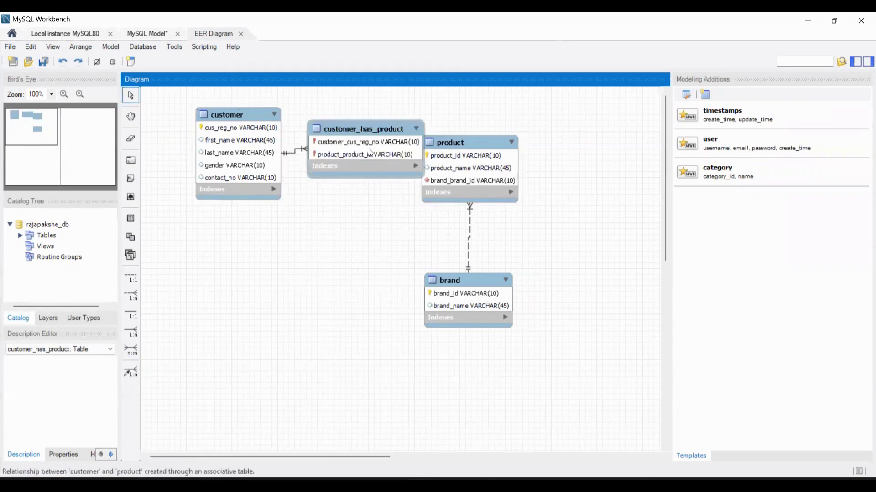
- Move the customer_has_product table below customer and product, level with brand, and clear the selection
drag(371, 152, 316, 290)
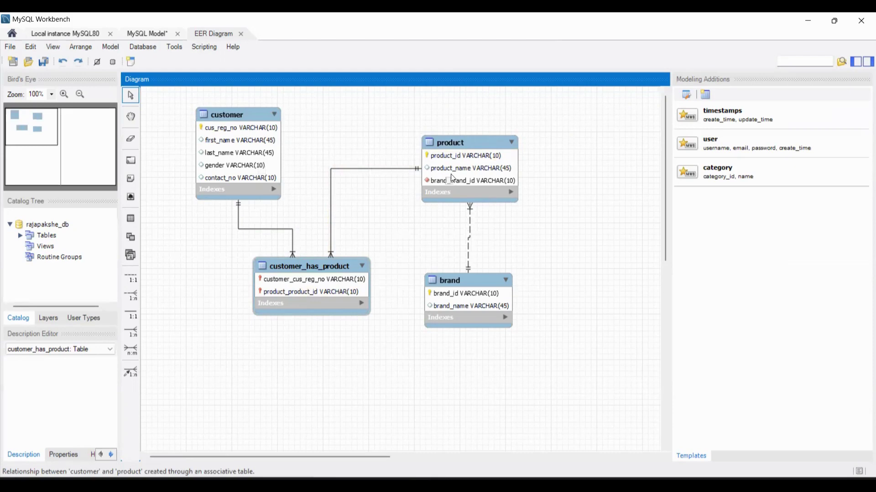
drag(312, 270, 330, 268)
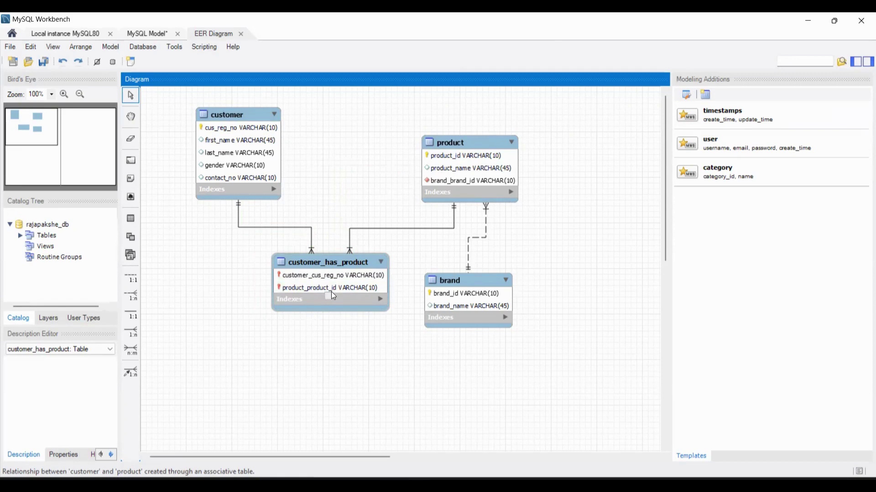
drag(332, 262, 318, 280)
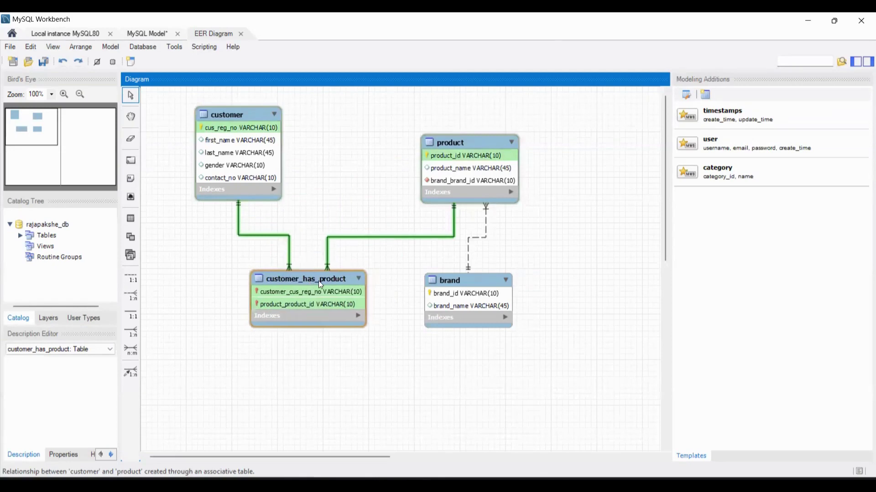
click(360, 352)
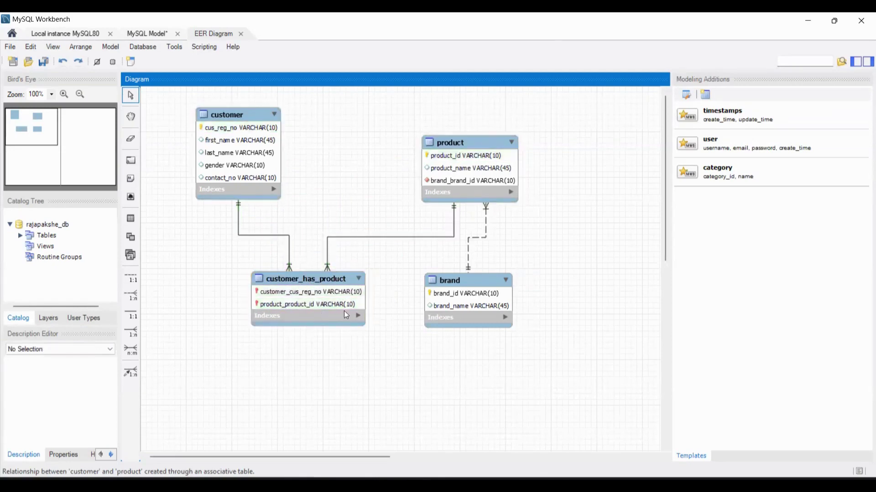